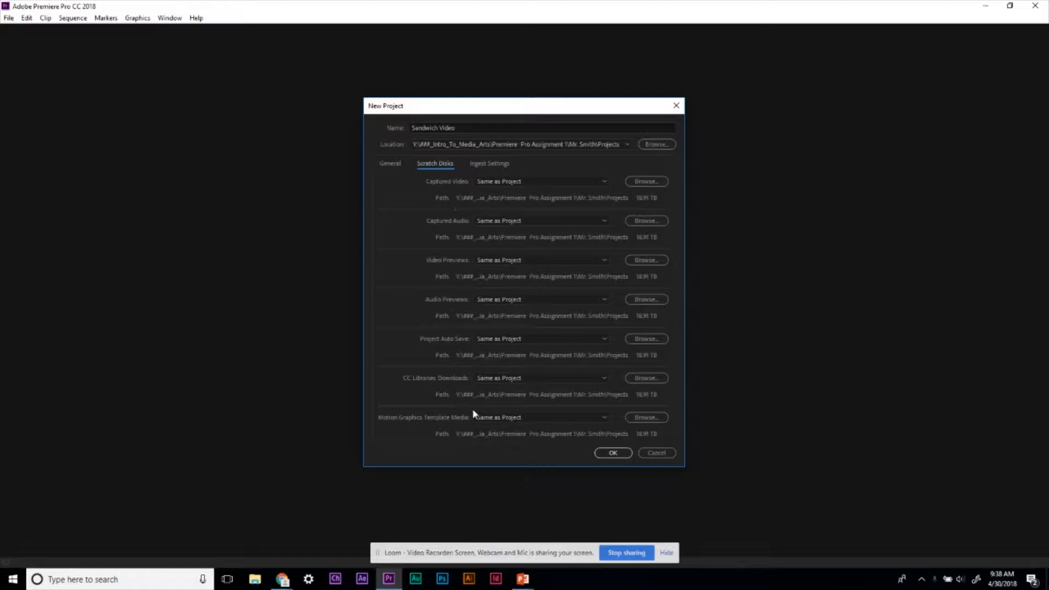
- Check the general settings for the new project and create the Sandwich Video project
left_click(392, 164)
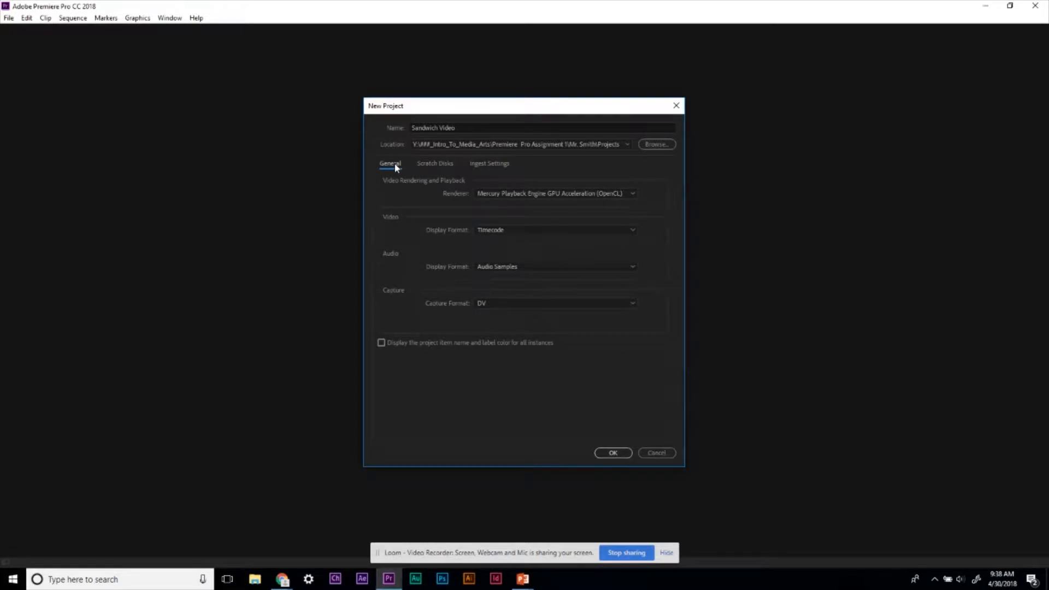
left_click(612, 456)
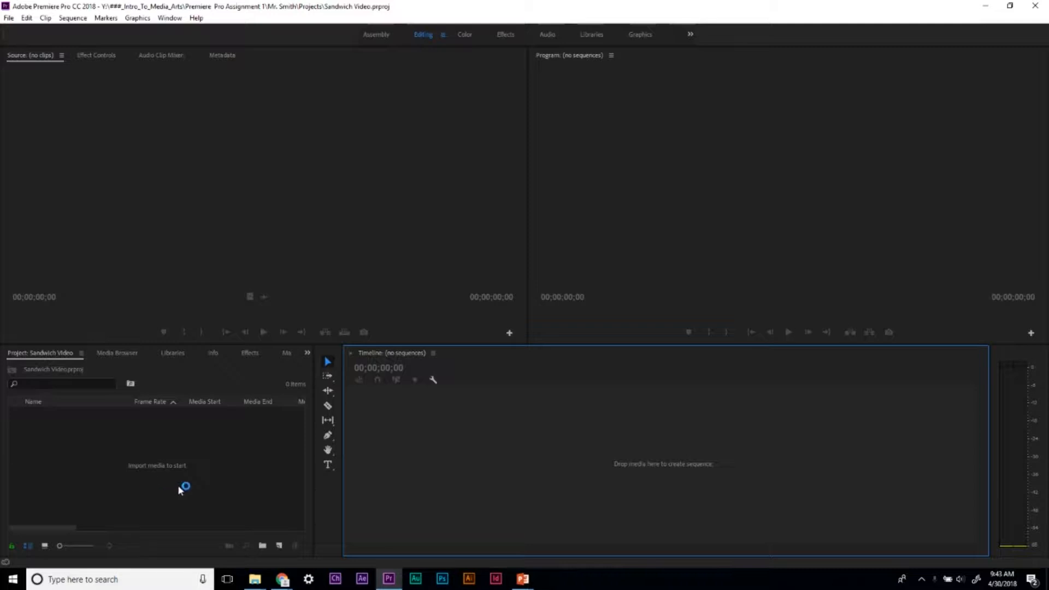
- Create a new bin named VIDEO CLIPS in the Sandwich Video project
left_click(264, 546)
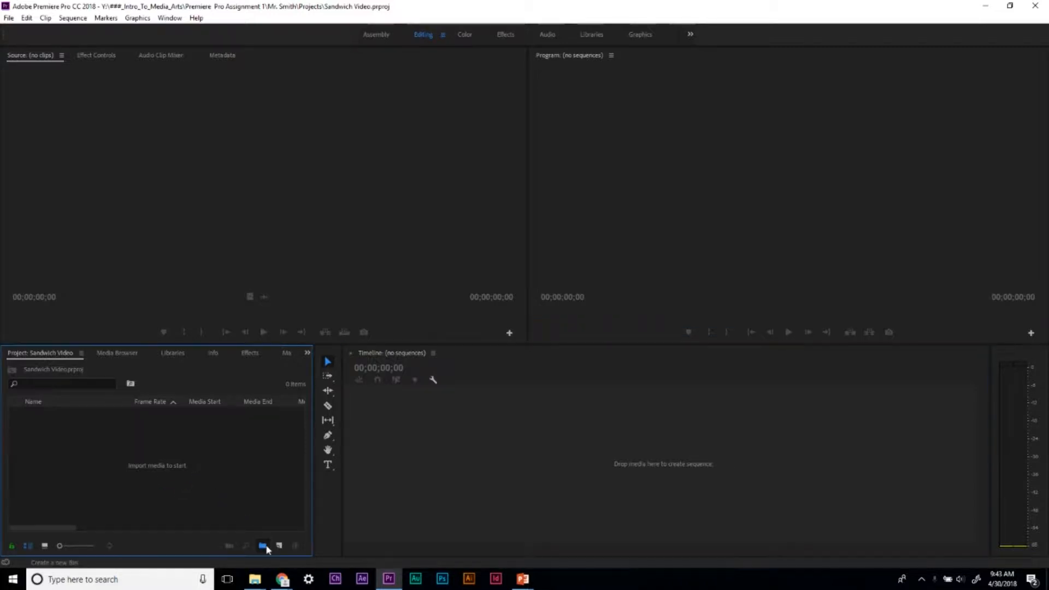
left_click(264, 546)
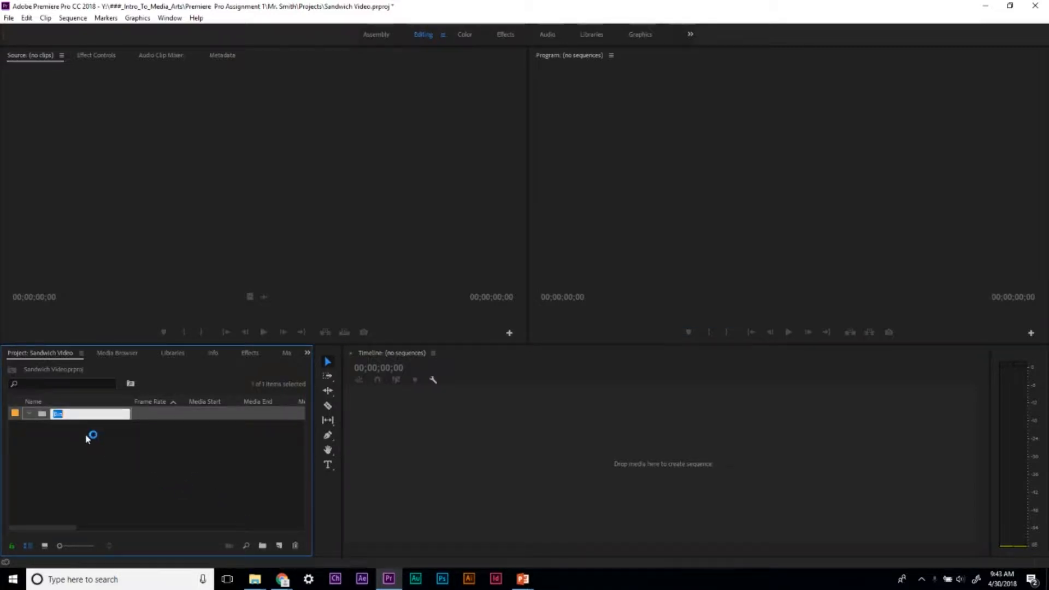
type("B")
type("IDEO")
type(" CLIP")
type("S")
left_click(102, 454)
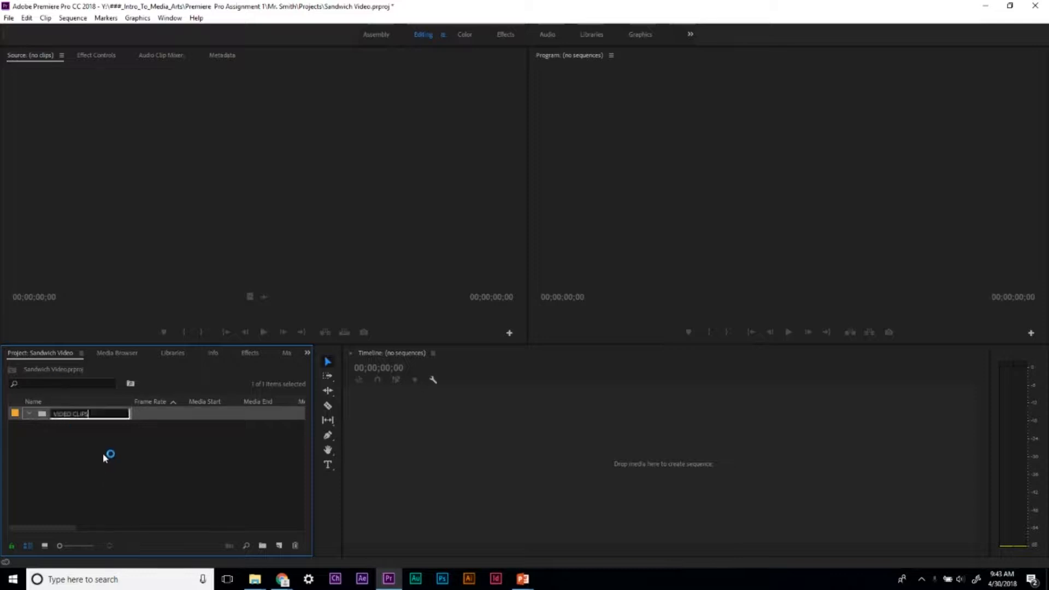
- Add two more bins named NARRATION and MUSIC at the root of the project
left_click(263, 545)
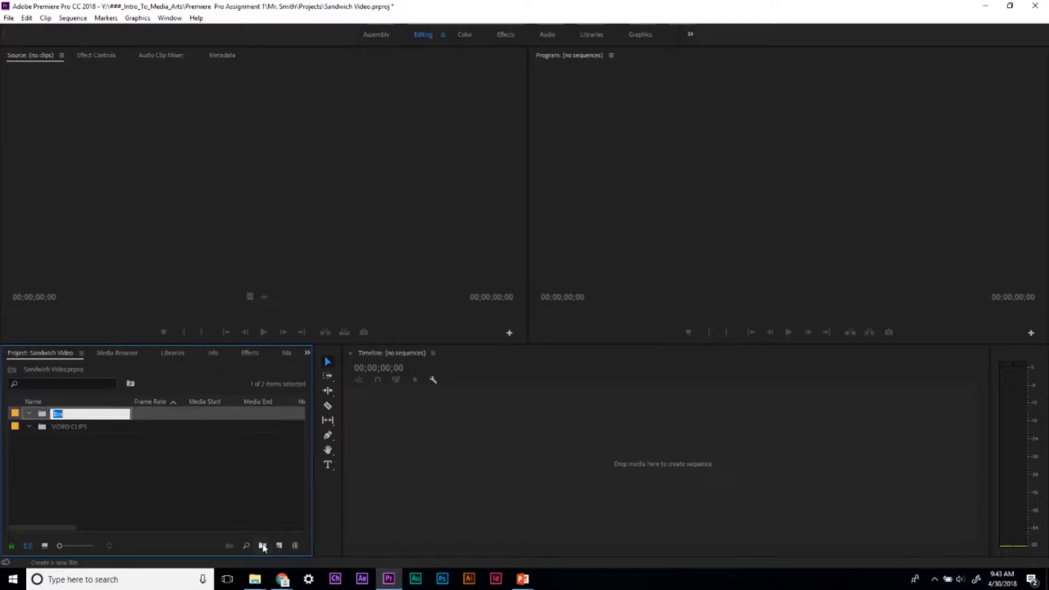
type("NARRATION")
left_click(120, 462)
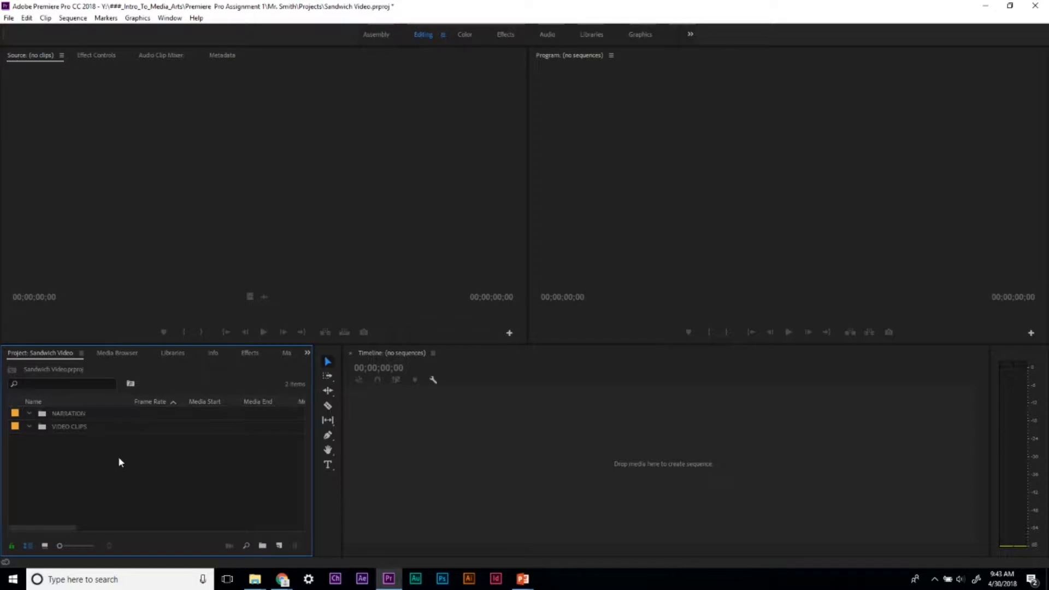
left_click(262, 546)
type("MUSIC")
left_click(242, 529)
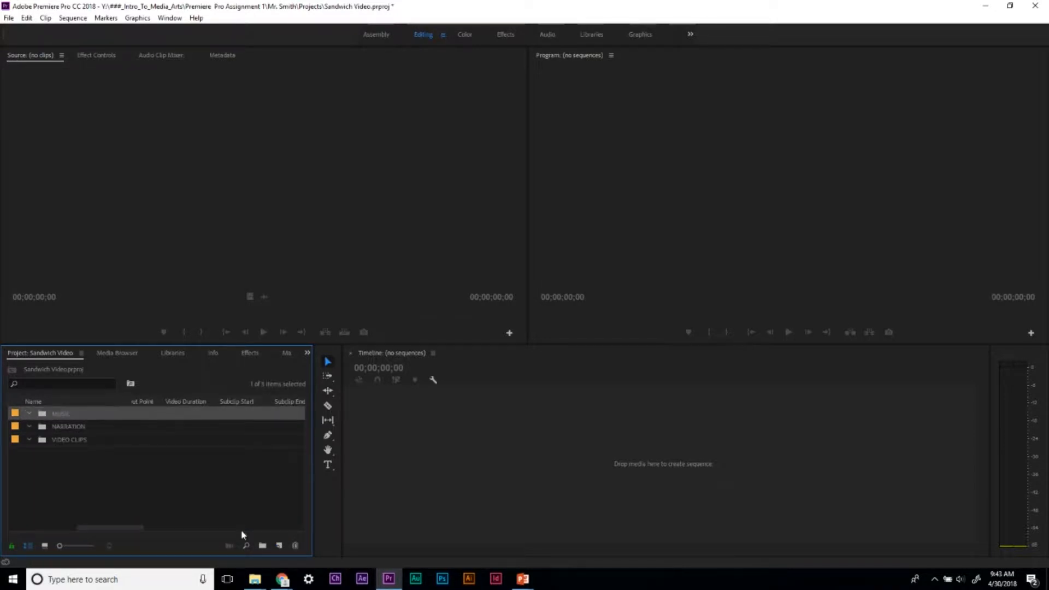
left_click(263, 545)
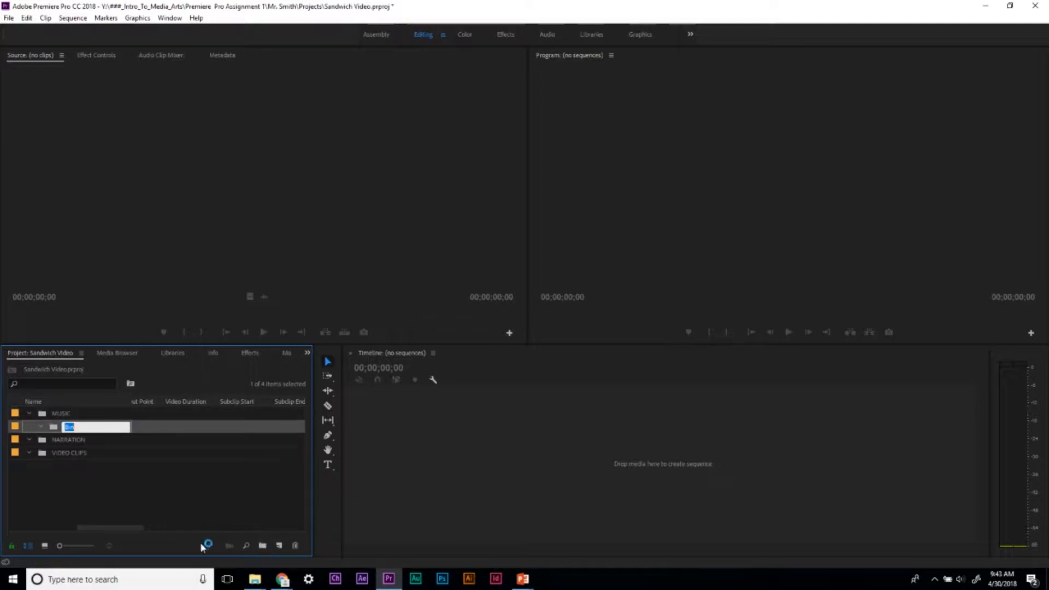
key("BackSpace")
left_click(34, 429)
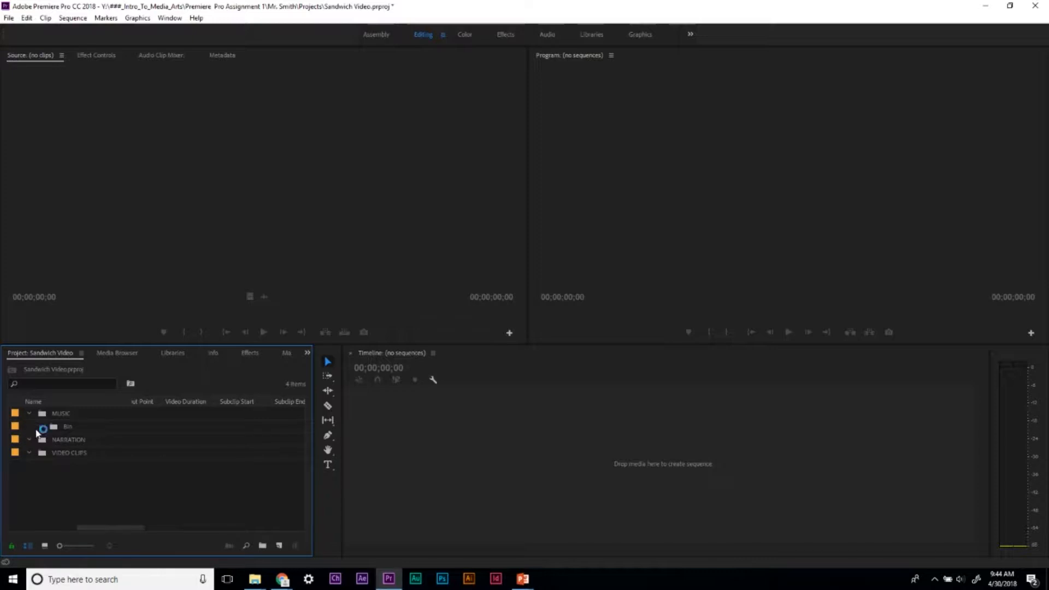
left_click(72, 427)
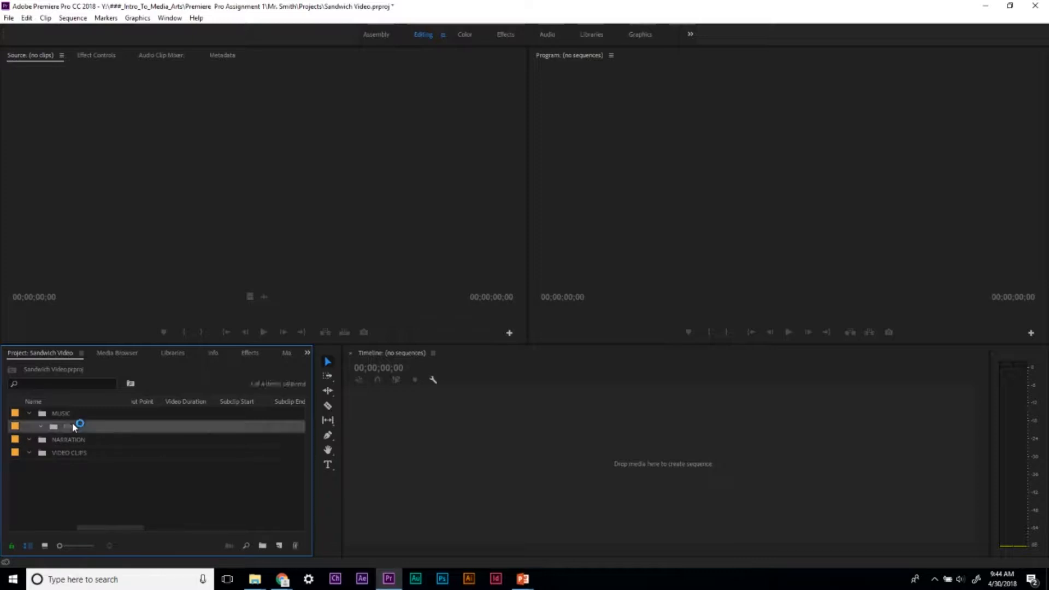
left_click(295, 546)
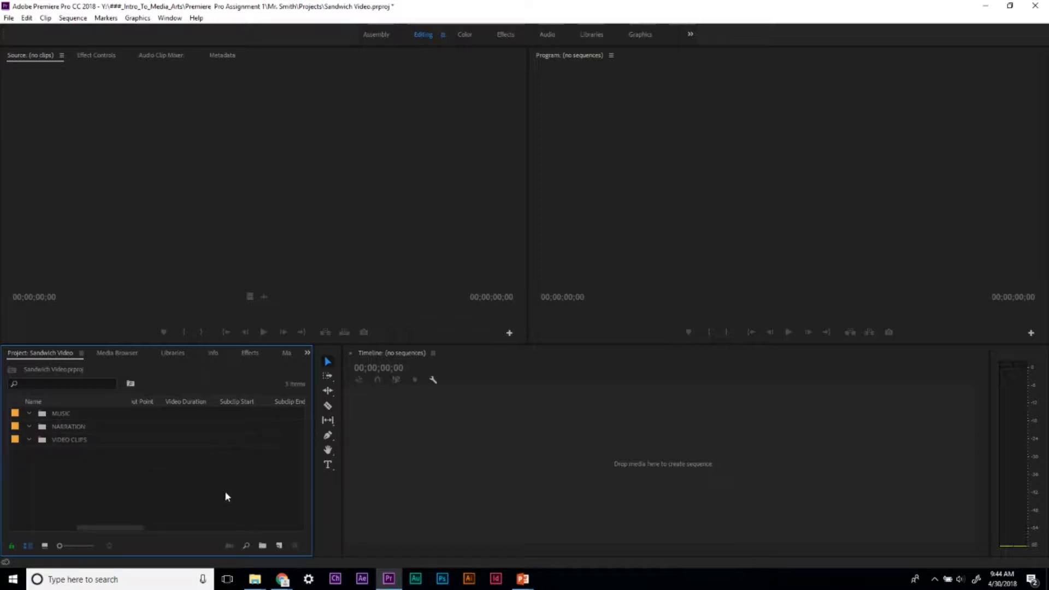
- Create another bin named GRAPHICS at the root of the project
left_click(262, 546)
type("GRAPHICS")
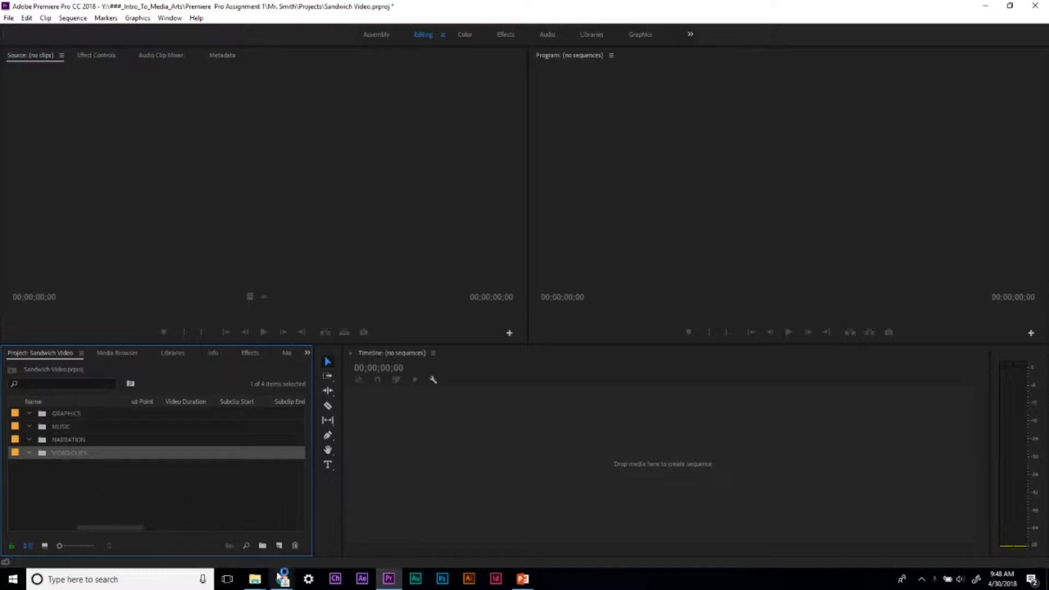
- Import the selected footage files from the Sandwich Project folder into the VIDEO CLIPS bin
mouse_move(255, 578)
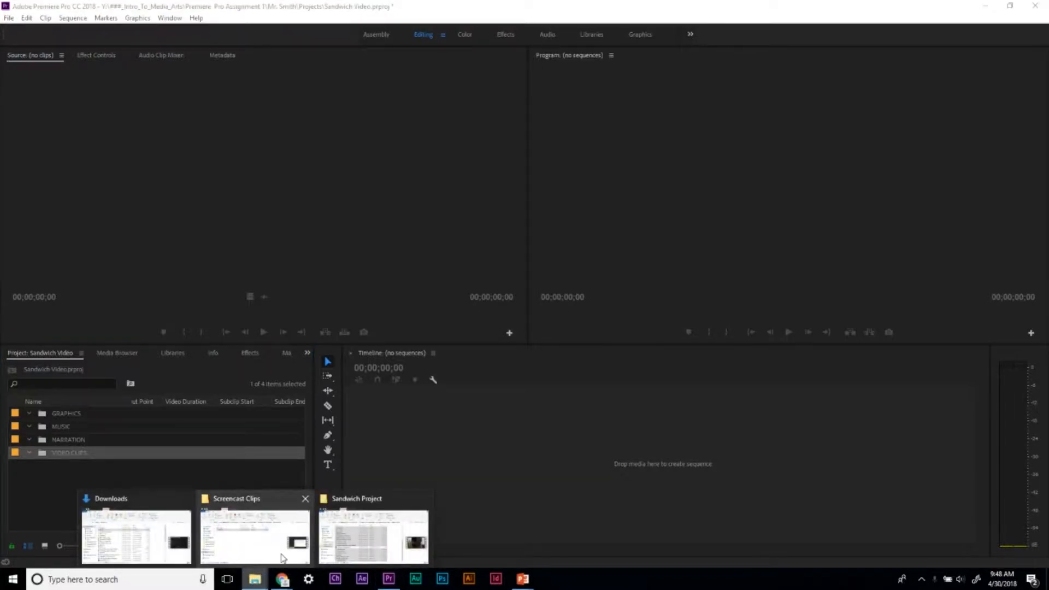
left_click(393, 512)
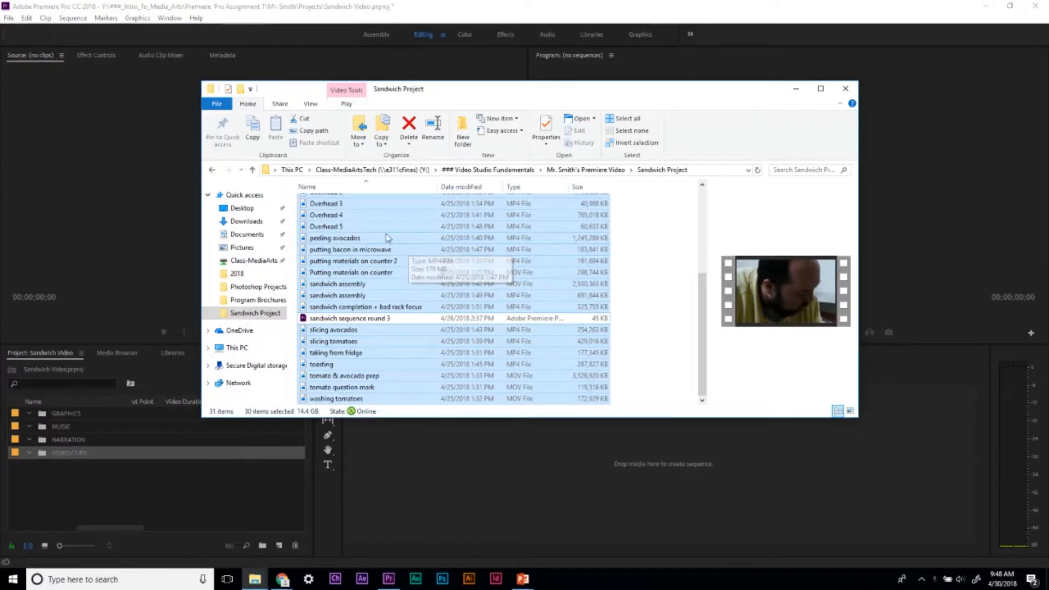
scroll(381, 244, "up", 5)
scroll(379, 241, "down", 5)
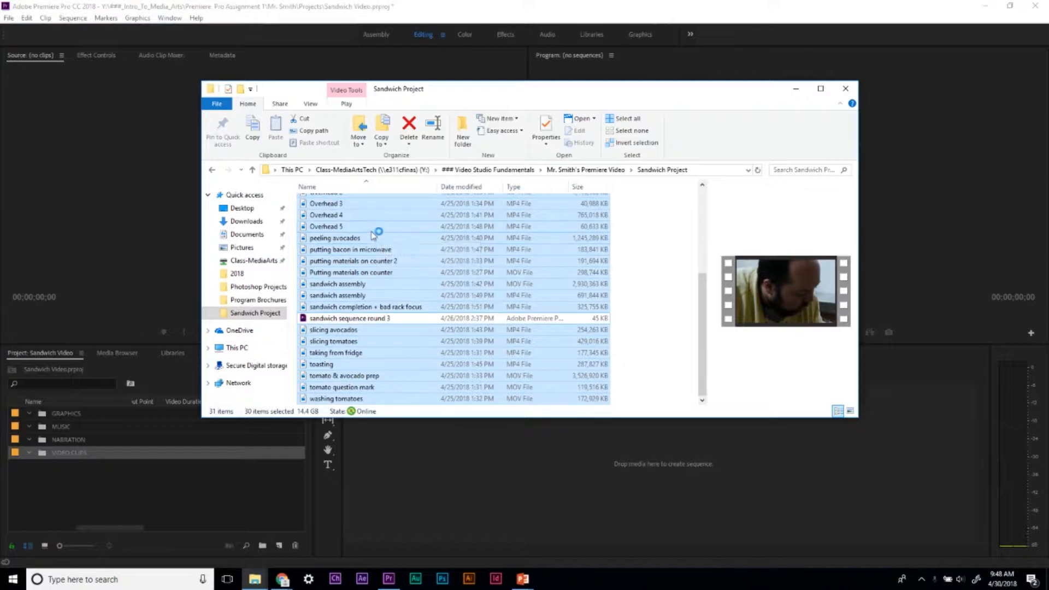
left_click_drag(363, 224, 91, 457)
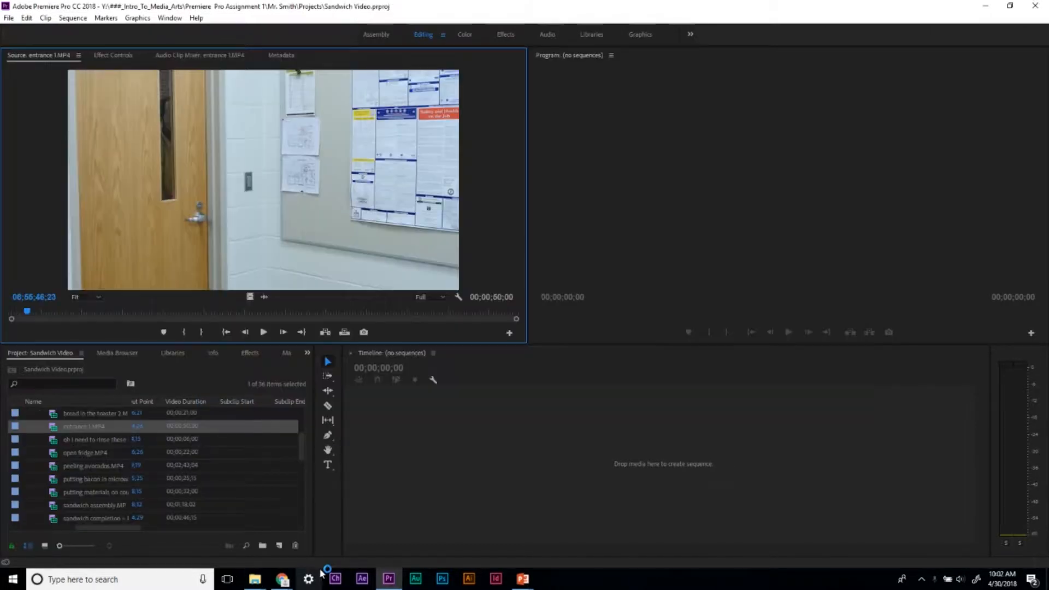
- Create a sequence from the Narration Track Sandwich audio in the NARRATION bin
scroll(67, 470, "up", 3)
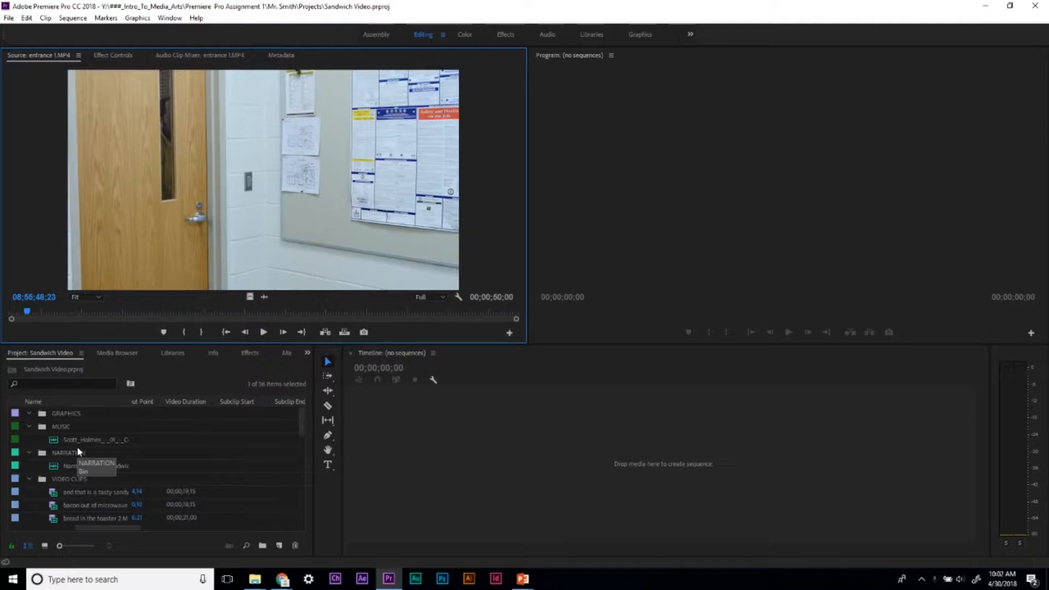
scroll(96, 489, "down", 1)
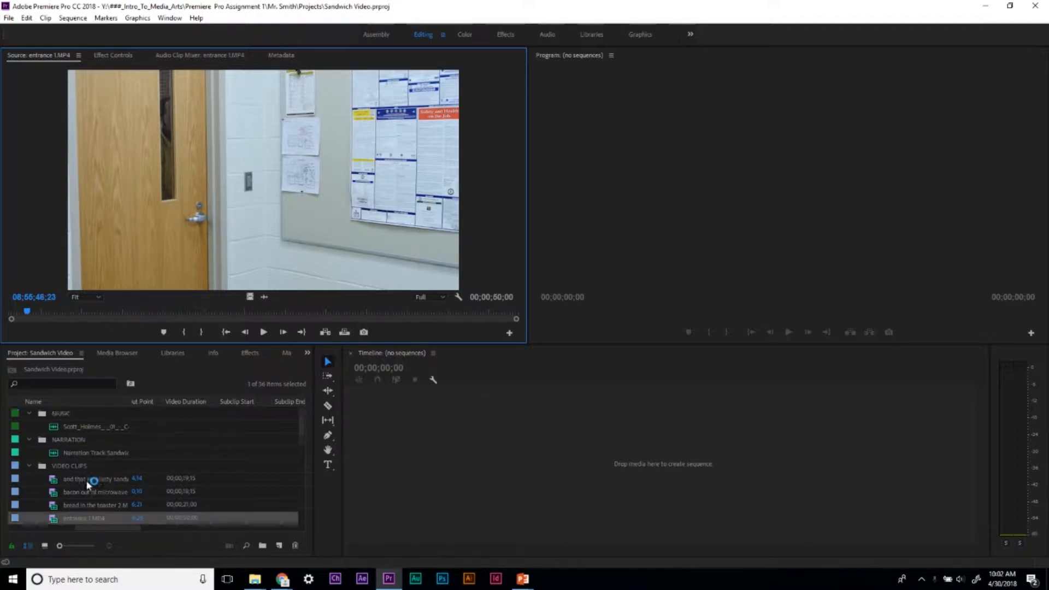
scroll(87, 483, "down", 2)
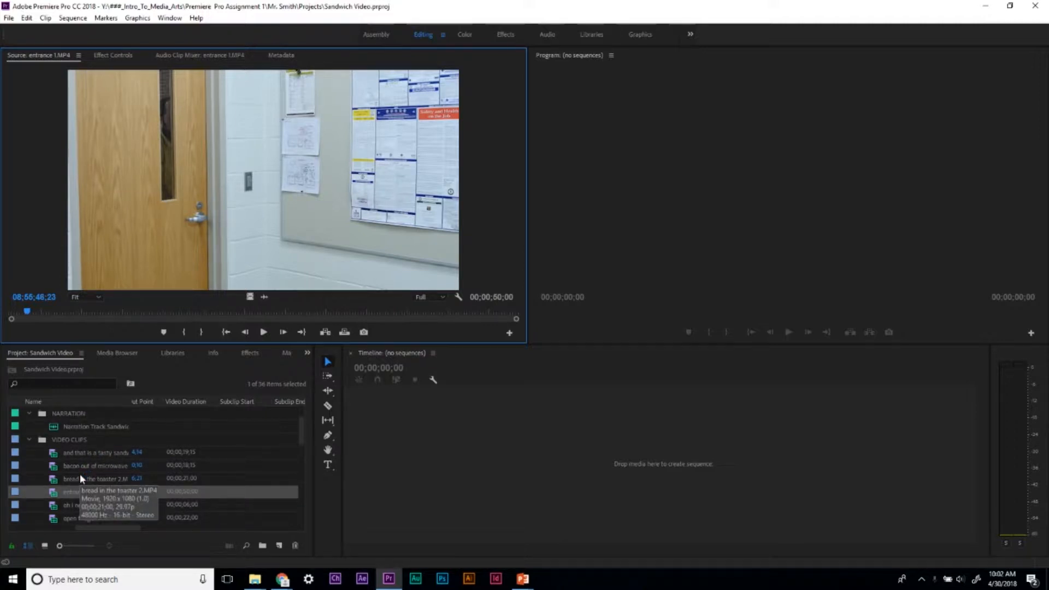
left_click(95, 428)
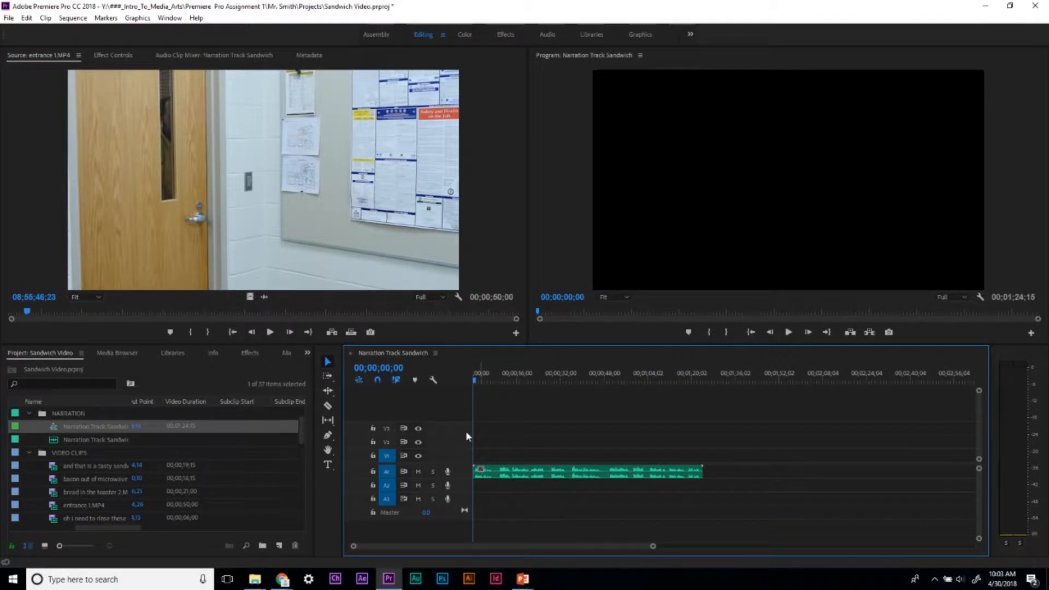
- Split the narration on track A1 at 00;00;14;09 with the Razor tool and select its first segment
key("c")
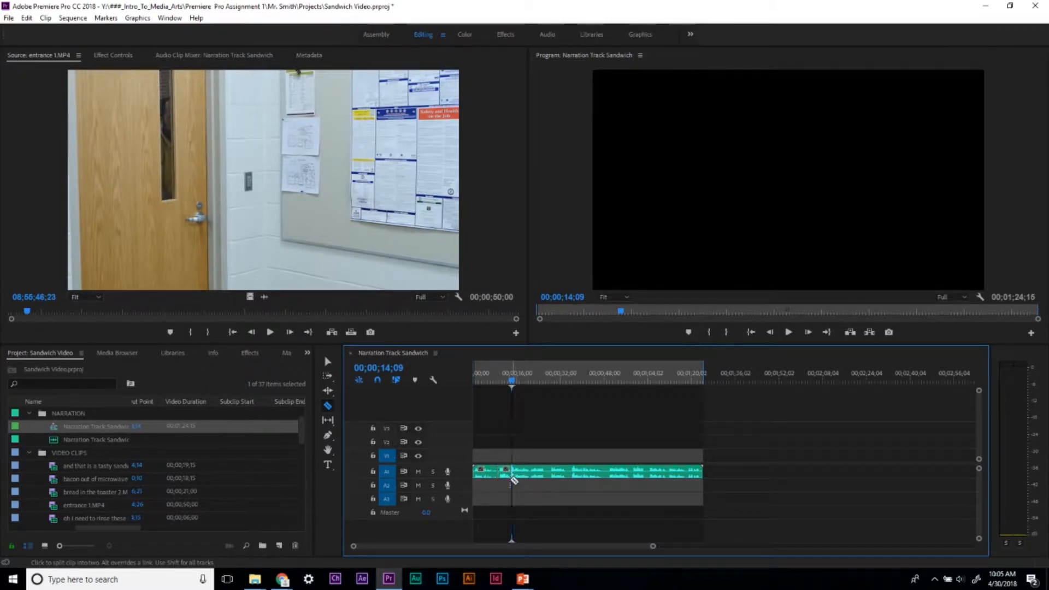
left_click(514, 471)
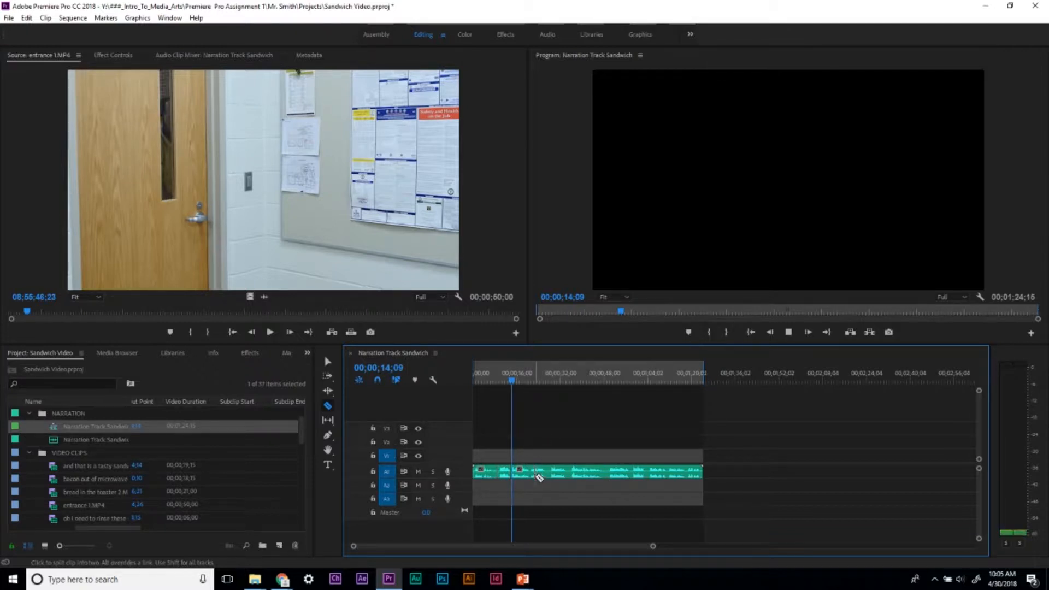
key("space")
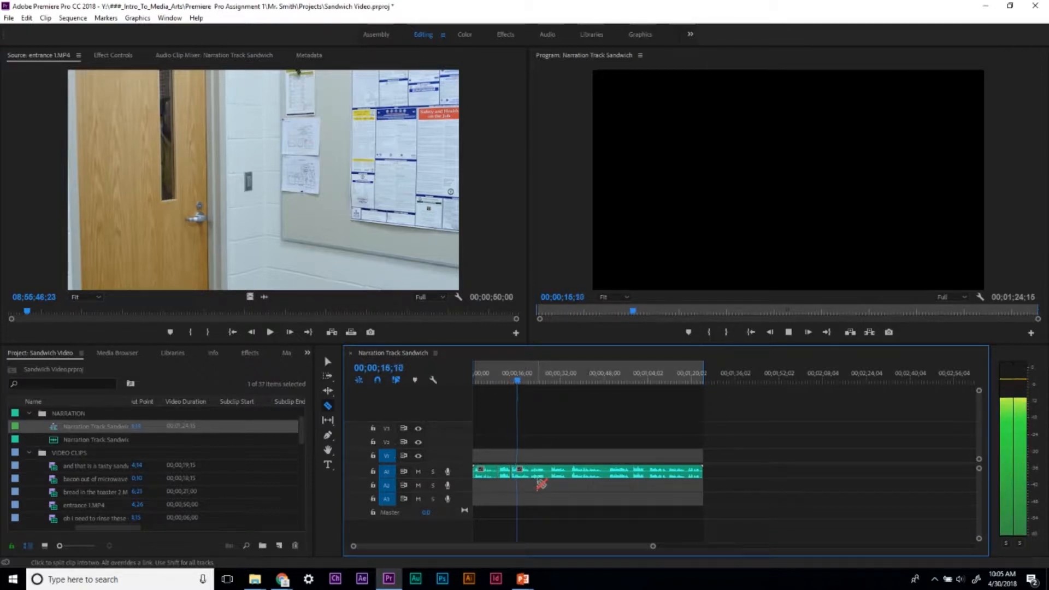
key("space")
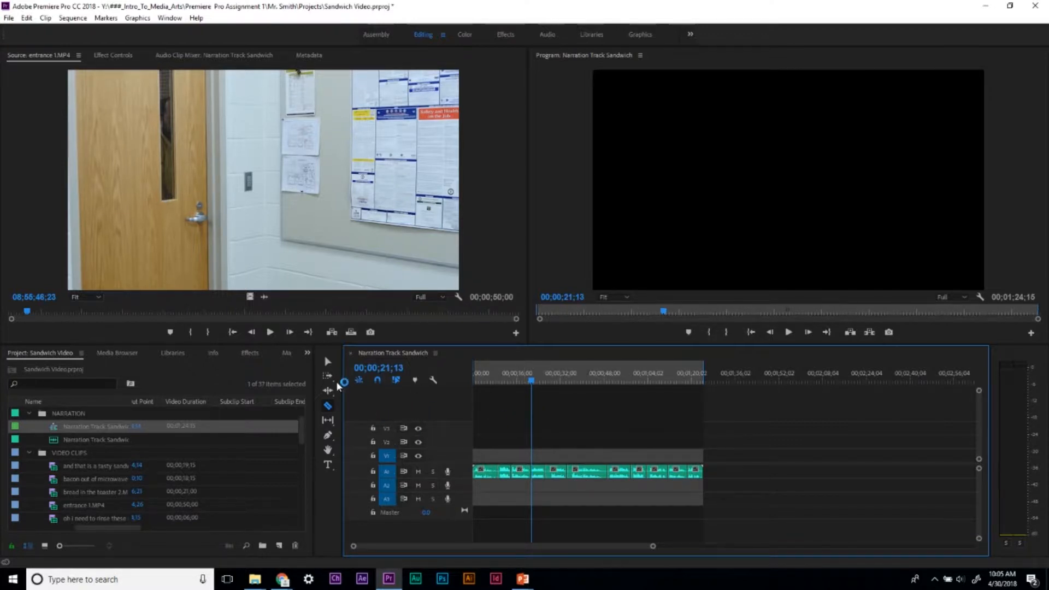
left_click(327, 361)
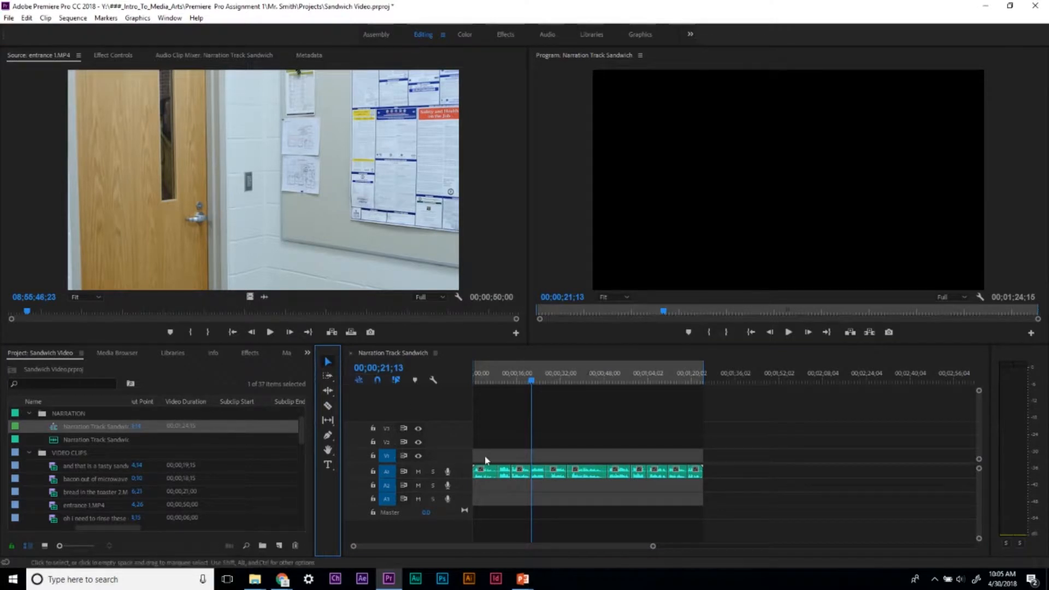
left_click(484, 471)
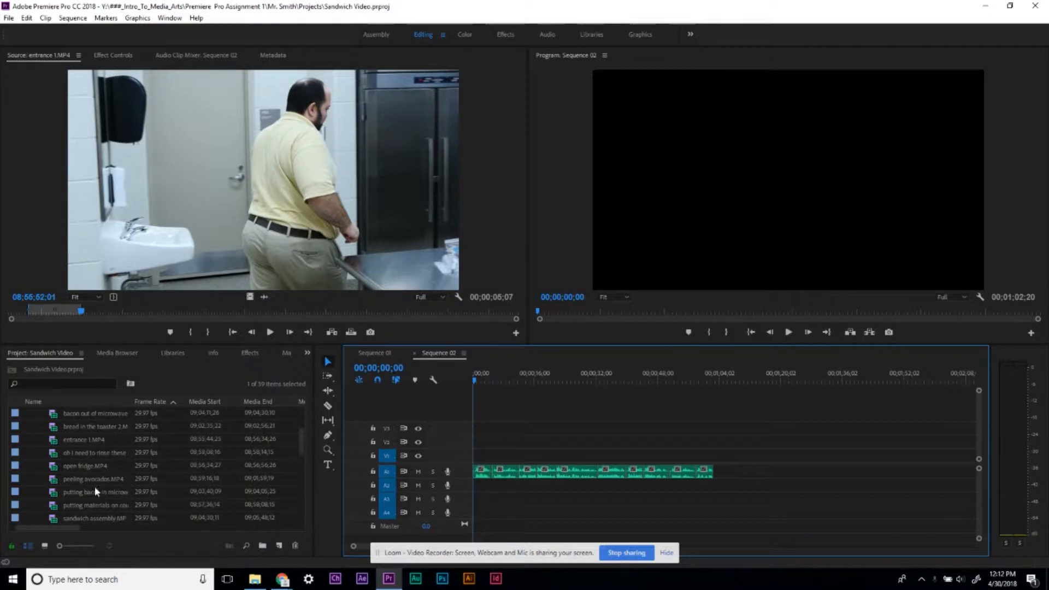
- Load entrance 1.MP4 into the Source monitor and move its playhead back to the In point
double_click(75, 441)
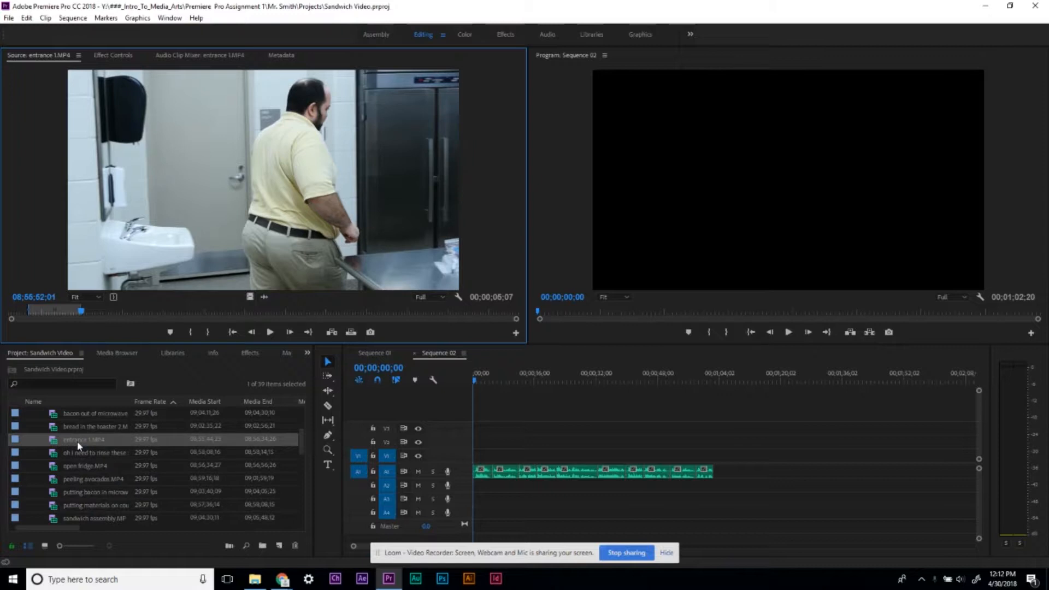
left_click(75, 441)
left_click(27, 441)
double_click(74, 442)
left_click_drag(77, 311, 29, 306)
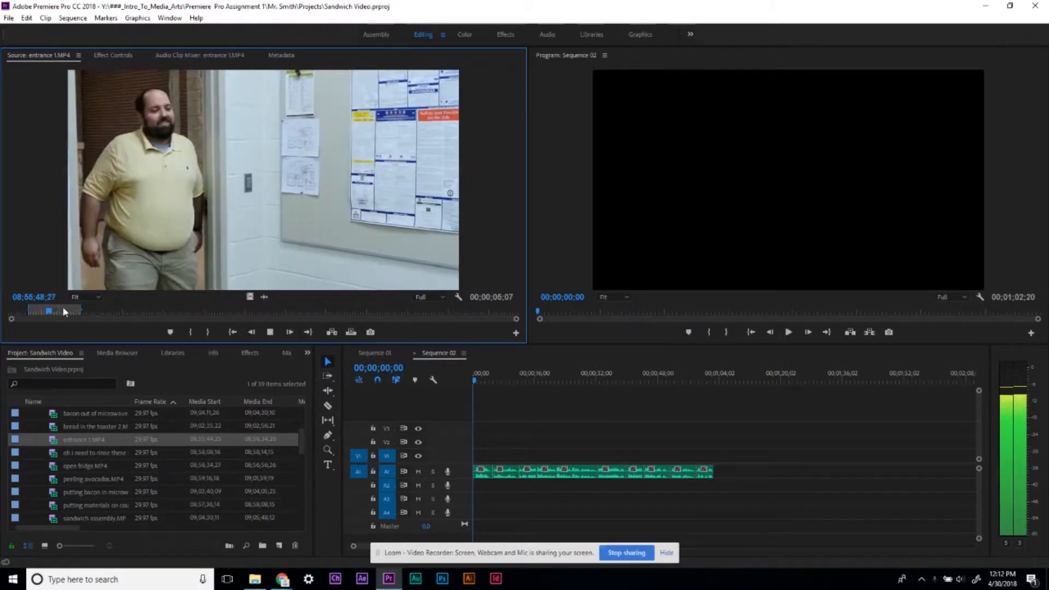
left_click_drag(51, 313, 27, 326)
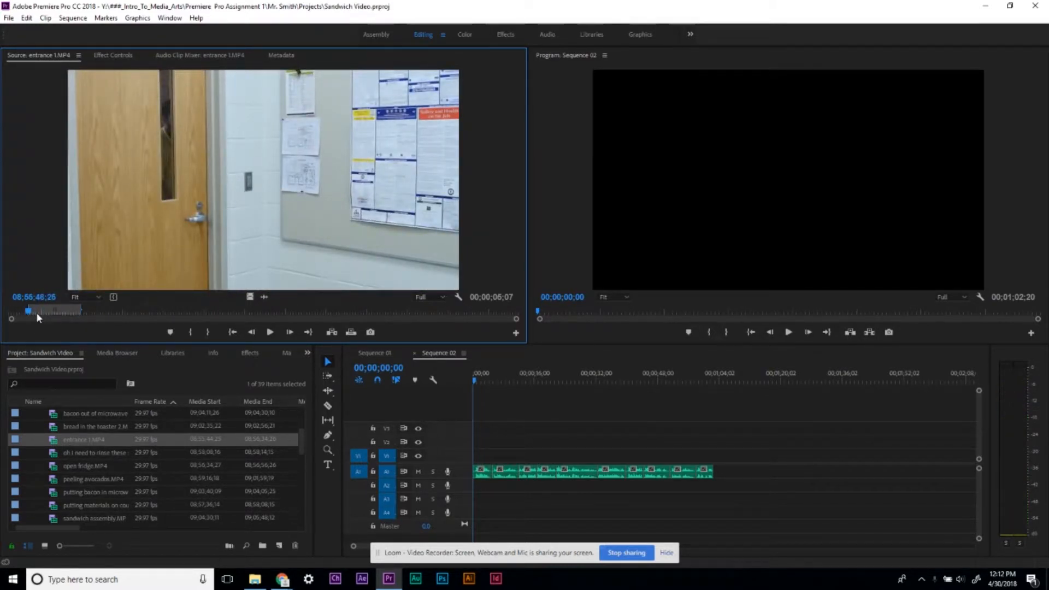
- Play entrance 1.MP4 from the In point and mark its Out point at 08;55;51;26
key("space")
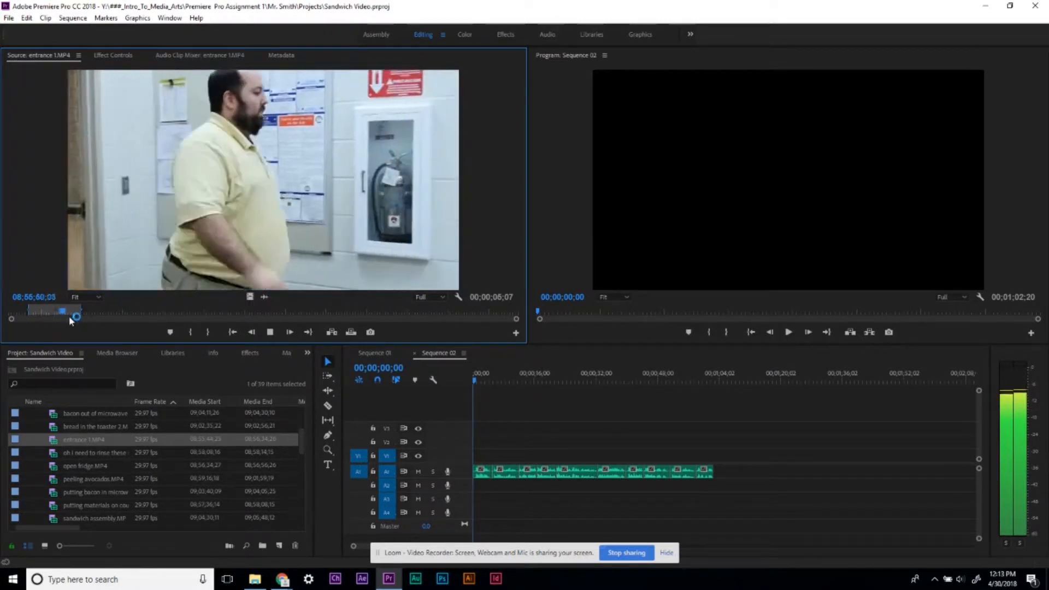
key("space")
key("o")
left_click(122, 443)
left_click_drag(122, 444, 485, 447)
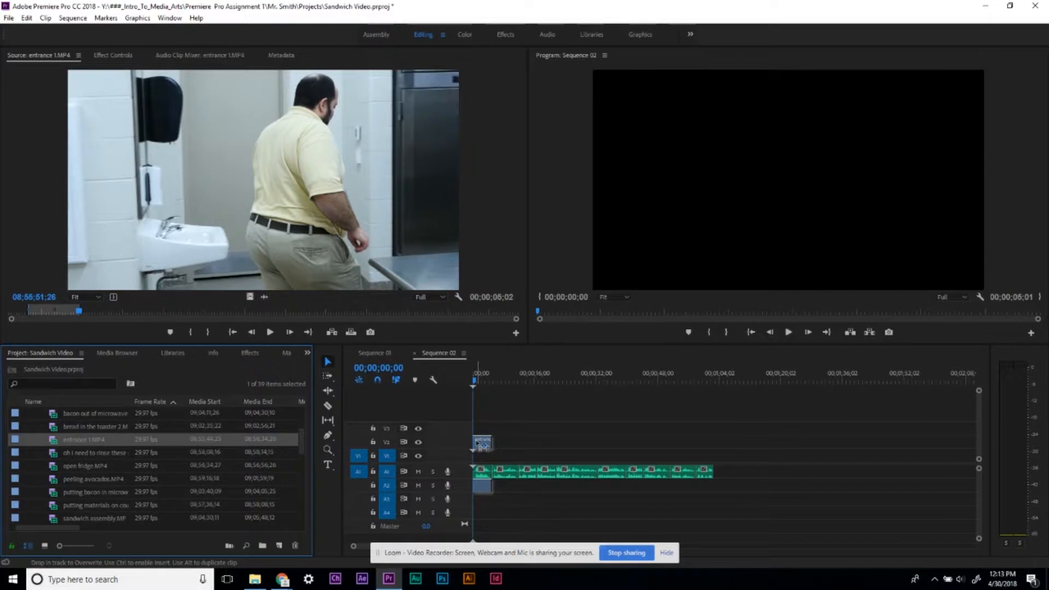
left_click_drag(479, 445, 104, 456)
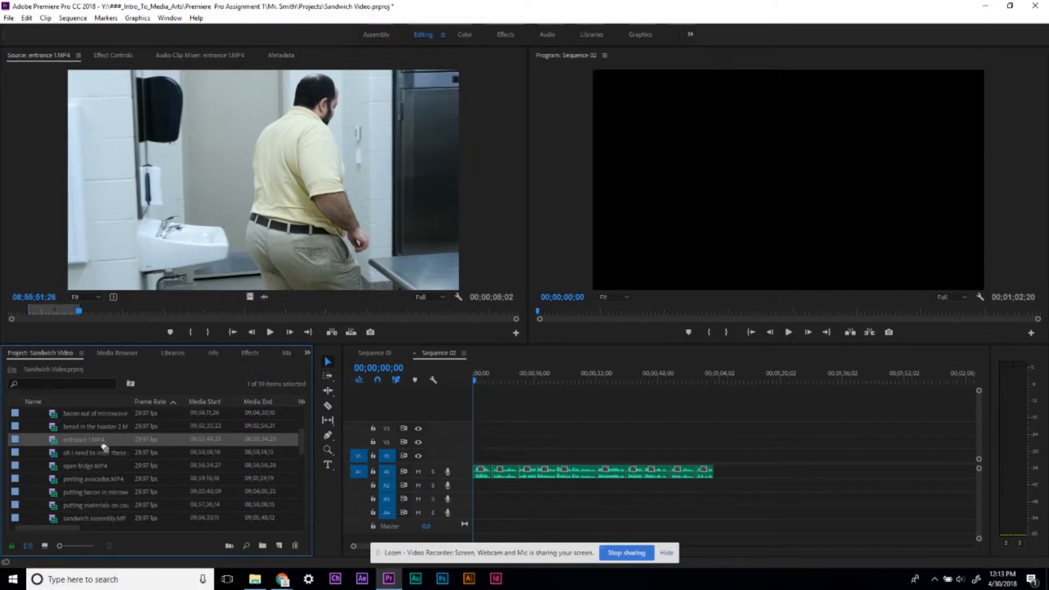
- Place only the video of the trimmed entrance 1.MP4 at the start of track V1 in Sequence 02
left_click(250, 297)
left_click_drag(249, 297, 470, 460)
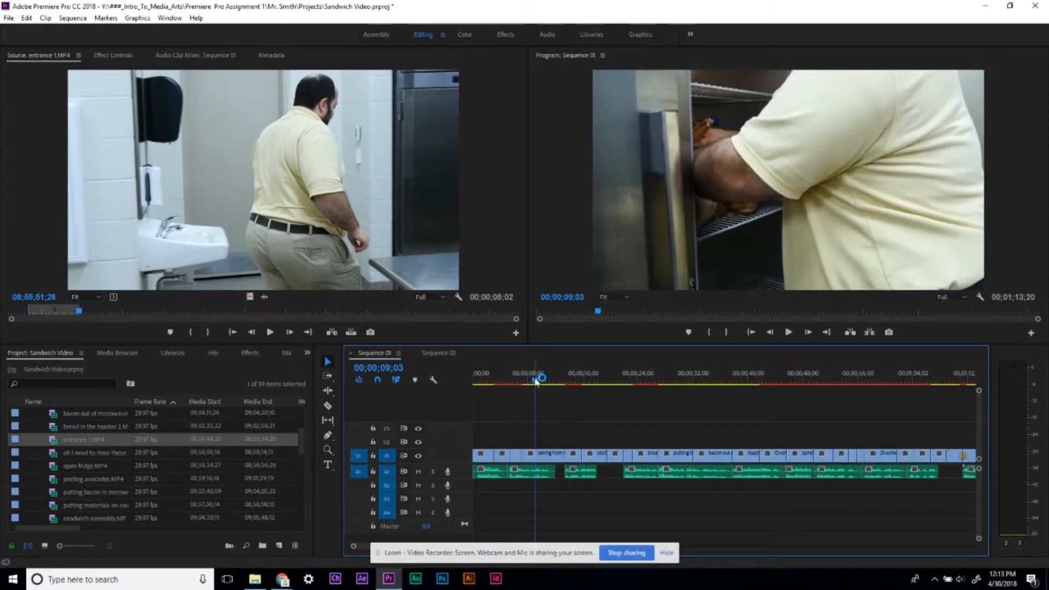
- Park the playhead at 00;00;09;09 in Sequence 01 and place the Basic Title graphic on track V2 there
left_click_drag(538, 380, 457, 387)
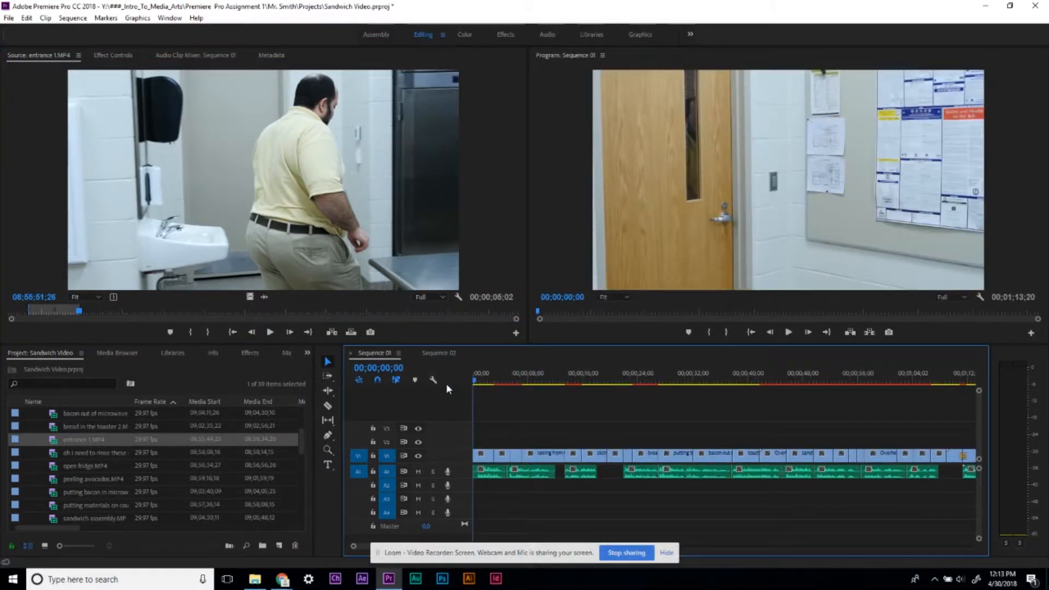
left_click_drag(478, 382, 451, 405)
left_click(527, 378)
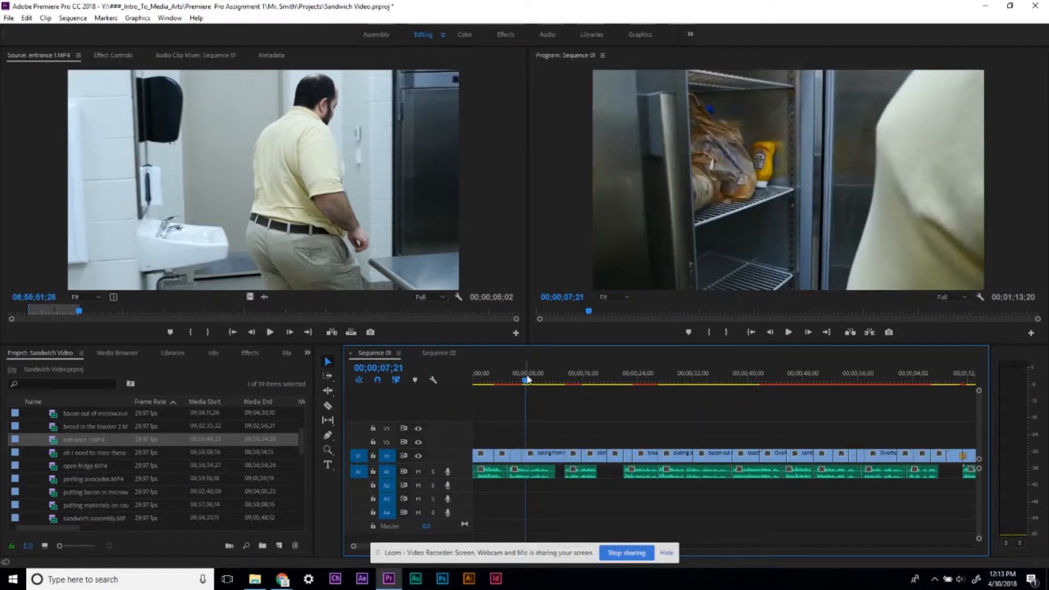
left_click_drag(527, 378, 536, 385)
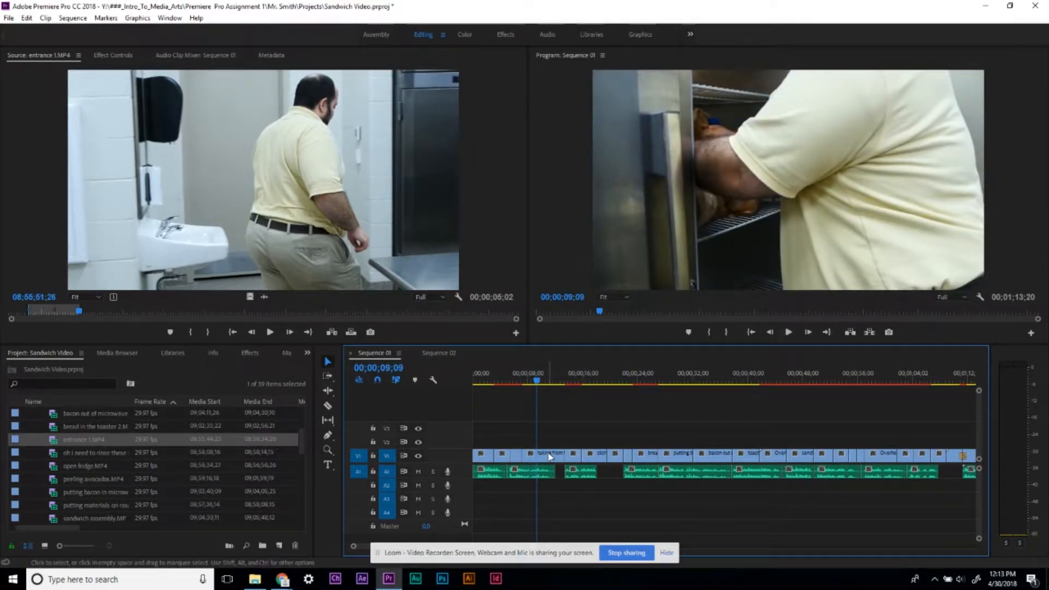
left_click(638, 34)
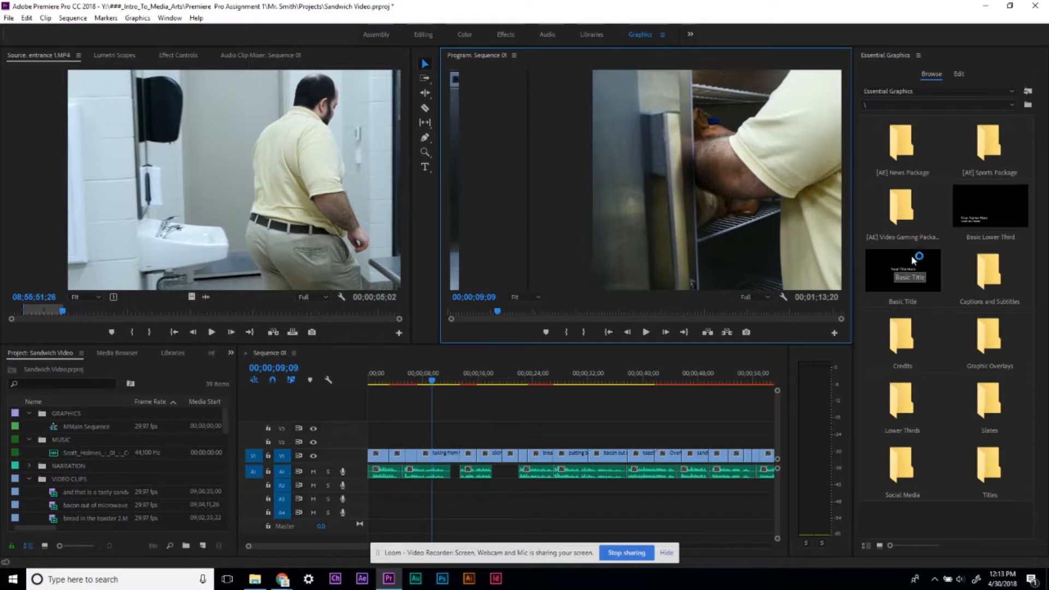
left_click_drag(907, 272, 433, 447)
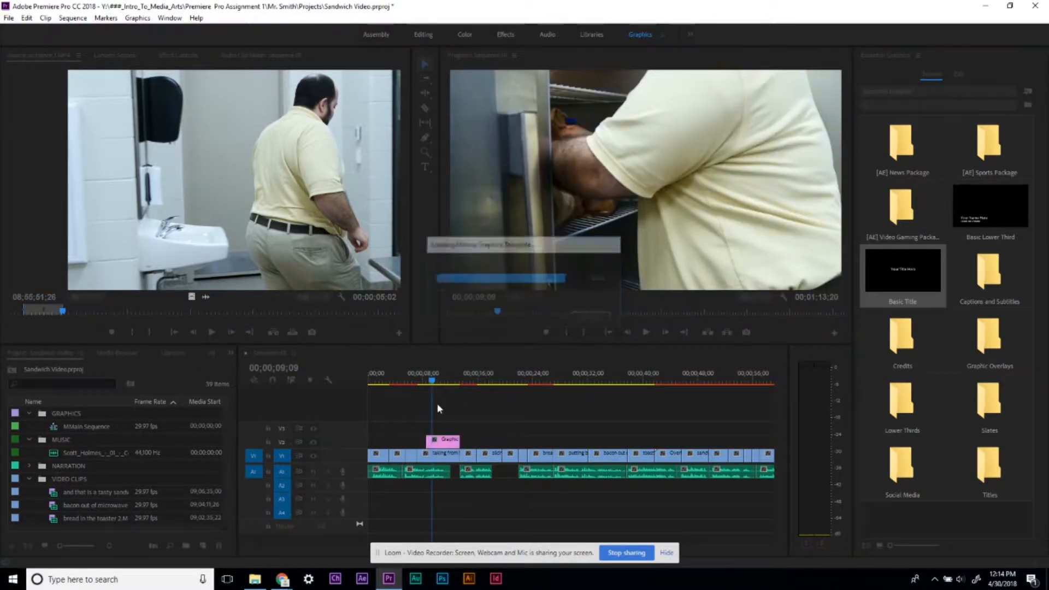
- Replace the title's placeholder text with "Deli Turkey" and "Bacon" on two lines
double_click(446, 444)
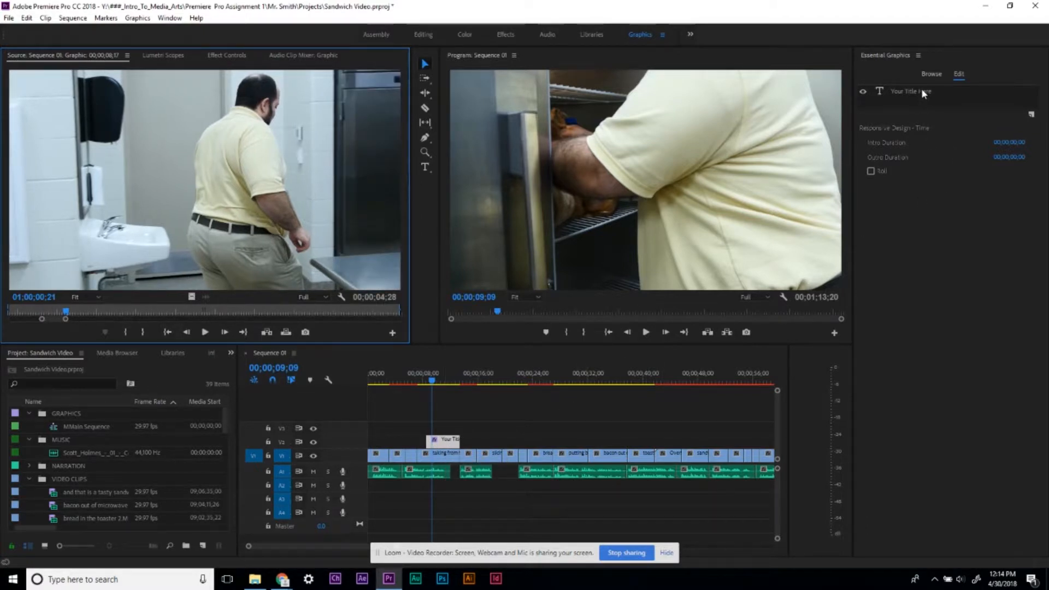
left_click(426, 166)
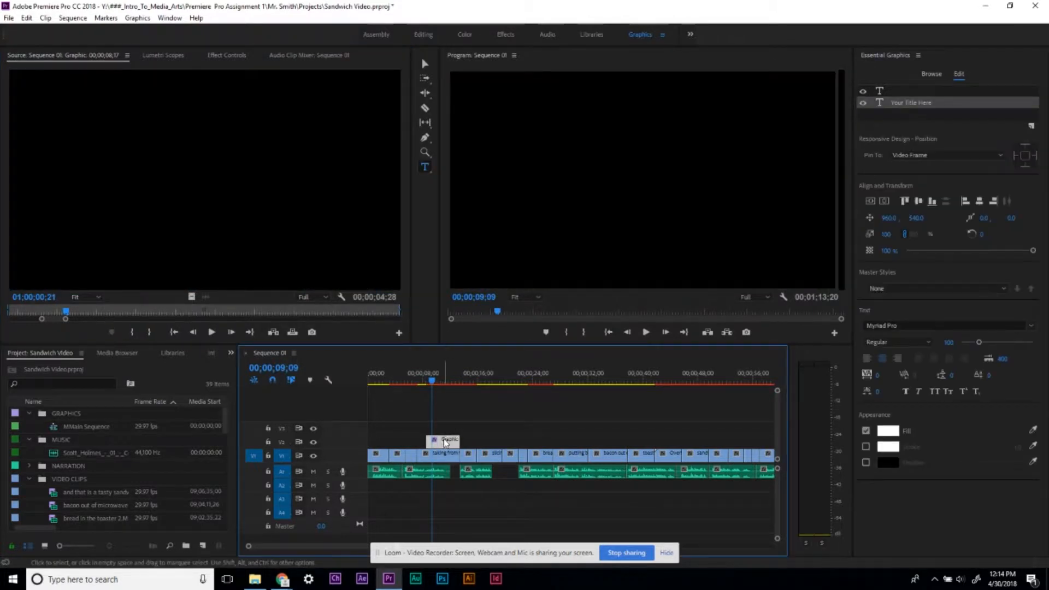
mouse_move(445, 442)
left_mouse_down()
mouse_move(436, 444)
mouse_move(451, 445)
left_mouse_up()
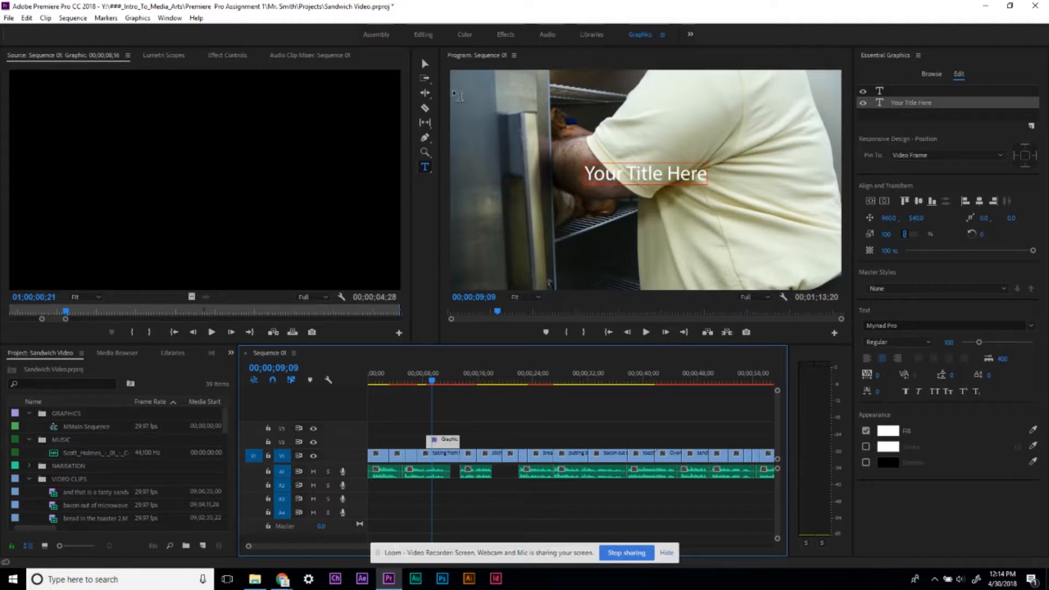
left_click_drag(703, 175, 596, 175)
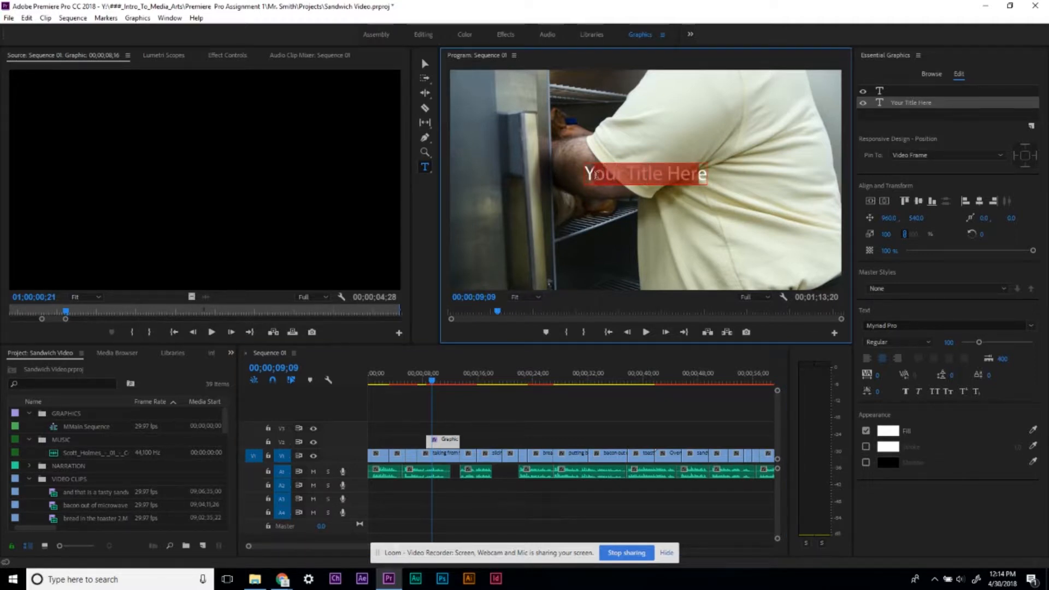
key("BackSpace")
key("BackSpace")
key("BackSpace")
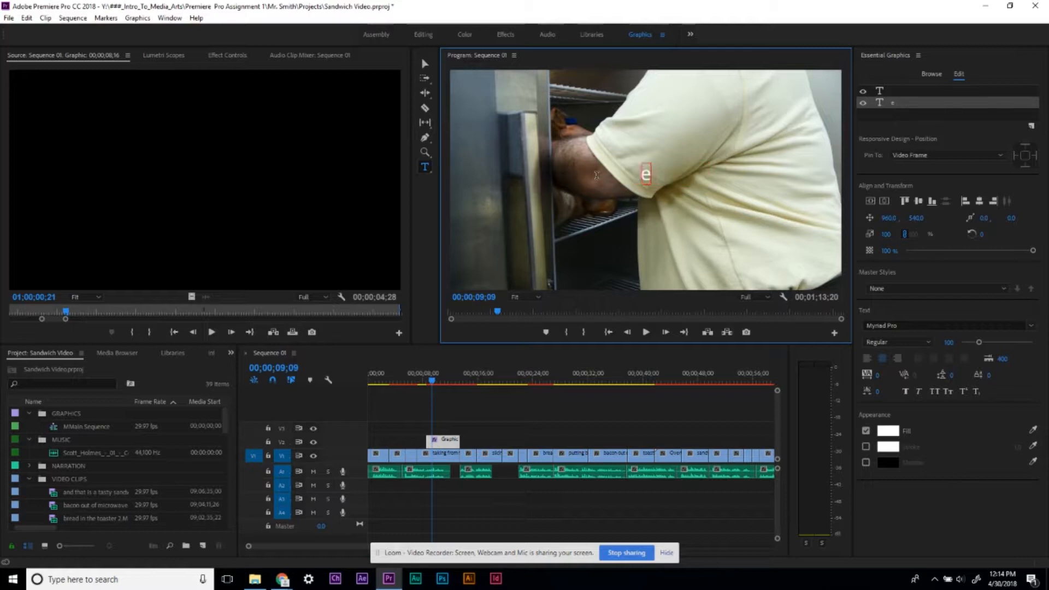
type("Deli Turkey")
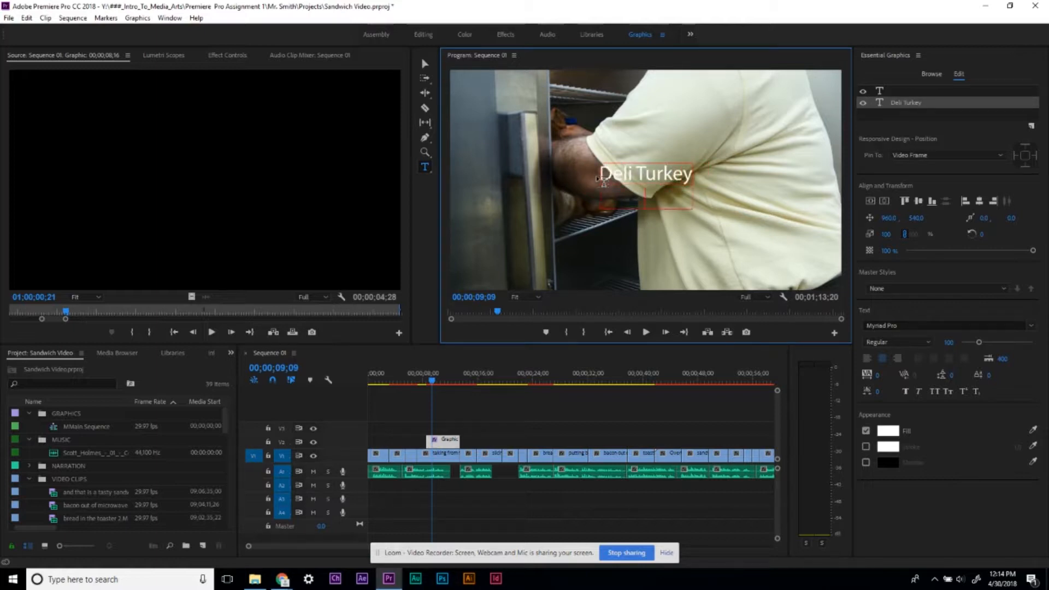
key("Return")
type("Bacon")
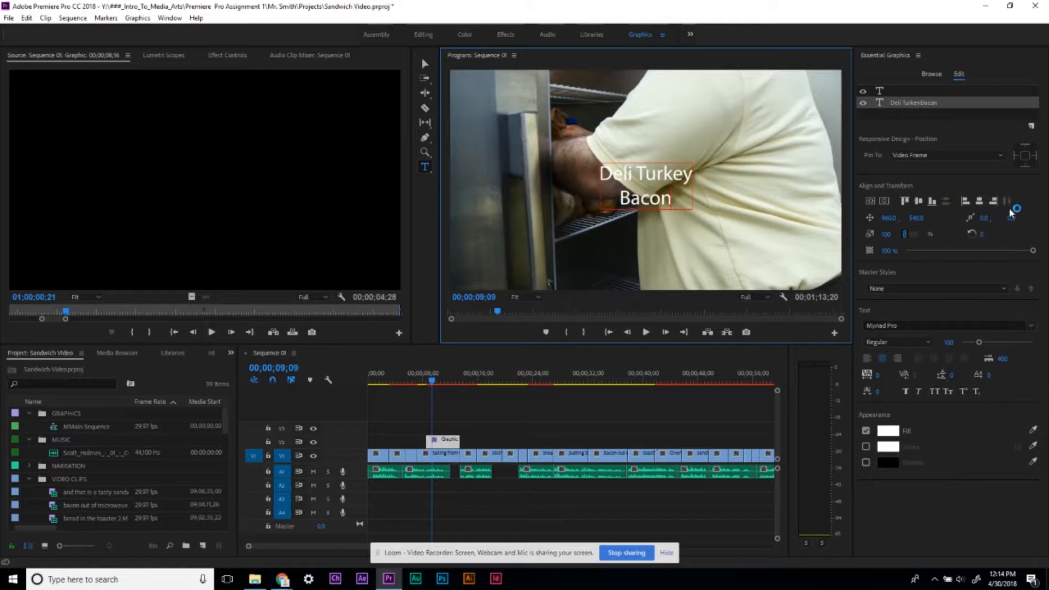
- Left-align the title text and move it up over the man's shirt to about 984, 224
left_click(866, 358)
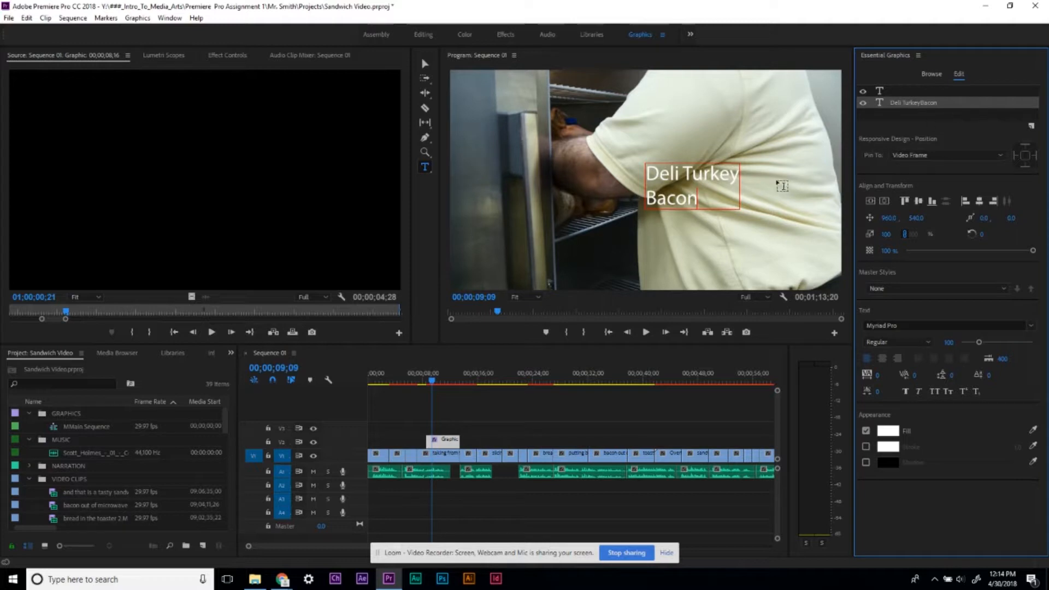
left_click(423, 64)
left_click_drag(674, 182, 692, 113)
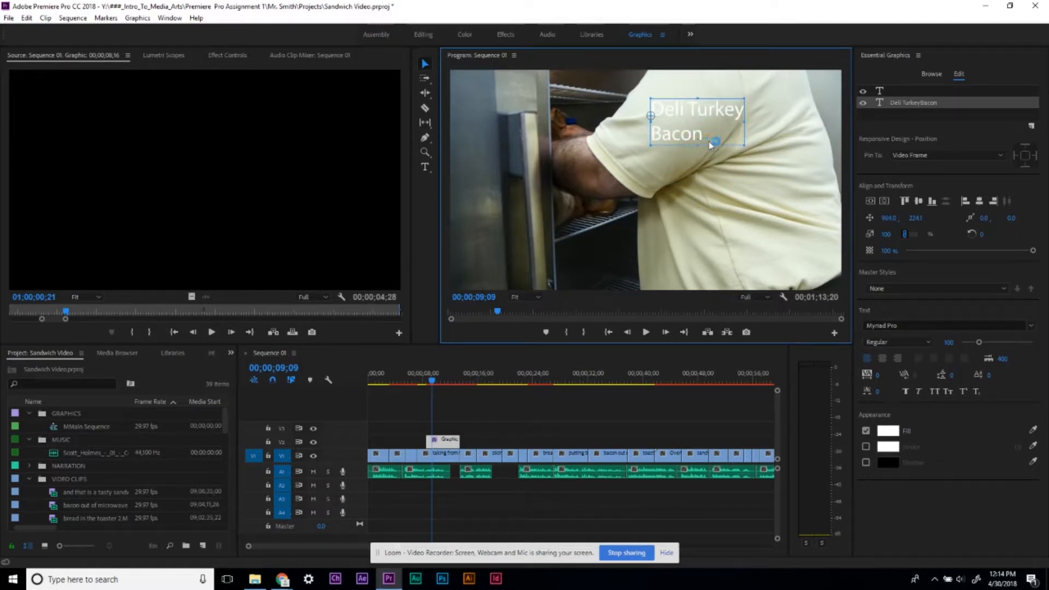
- Add a rectangle shape to the graphic and enlarge it into a tall panel covering the title text area
left_click(928, 117)
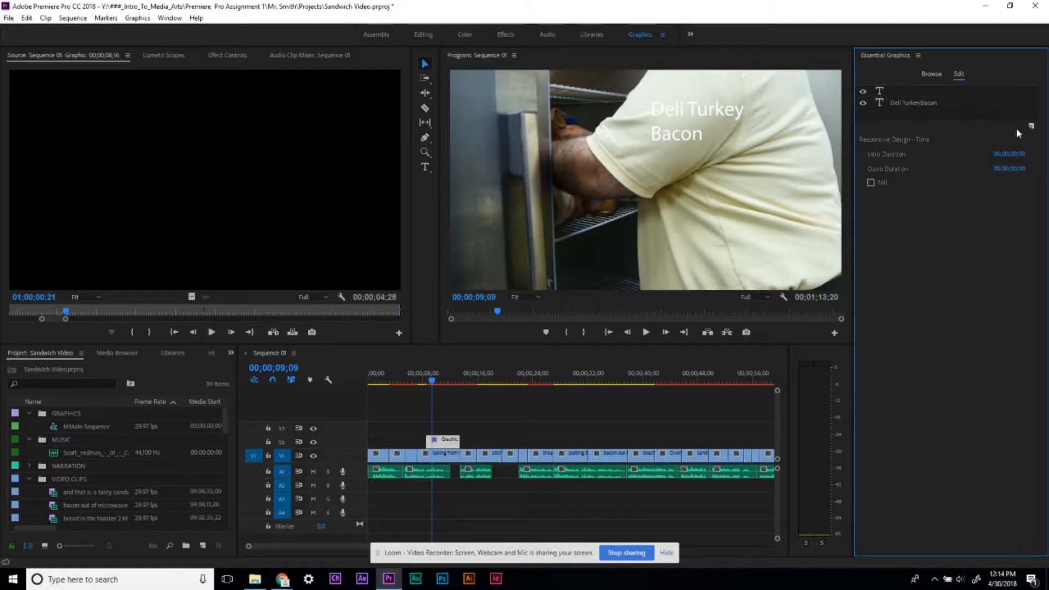
left_click(1030, 126)
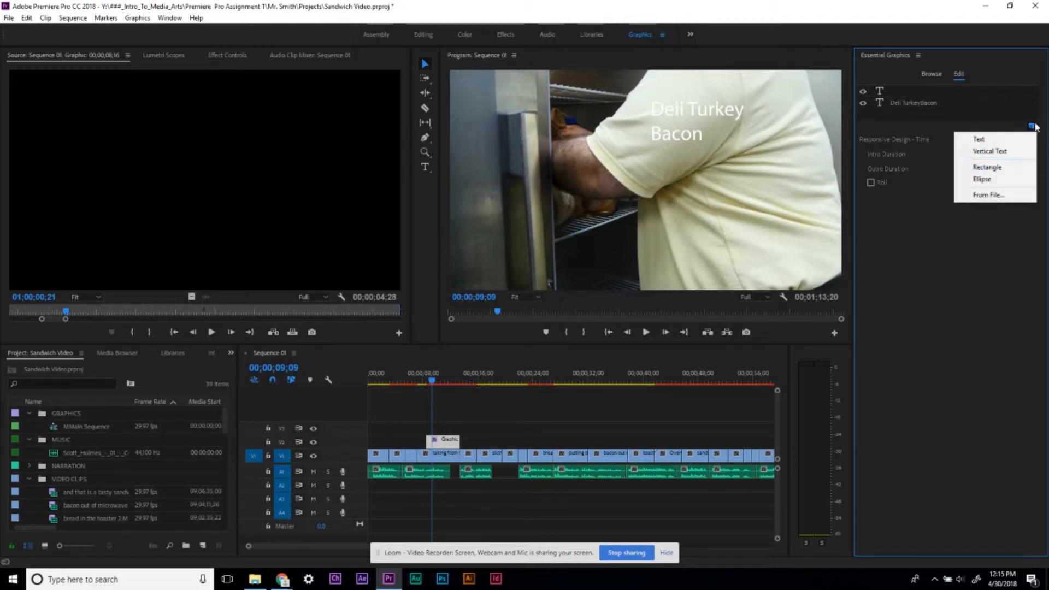
left_click(989, 167)
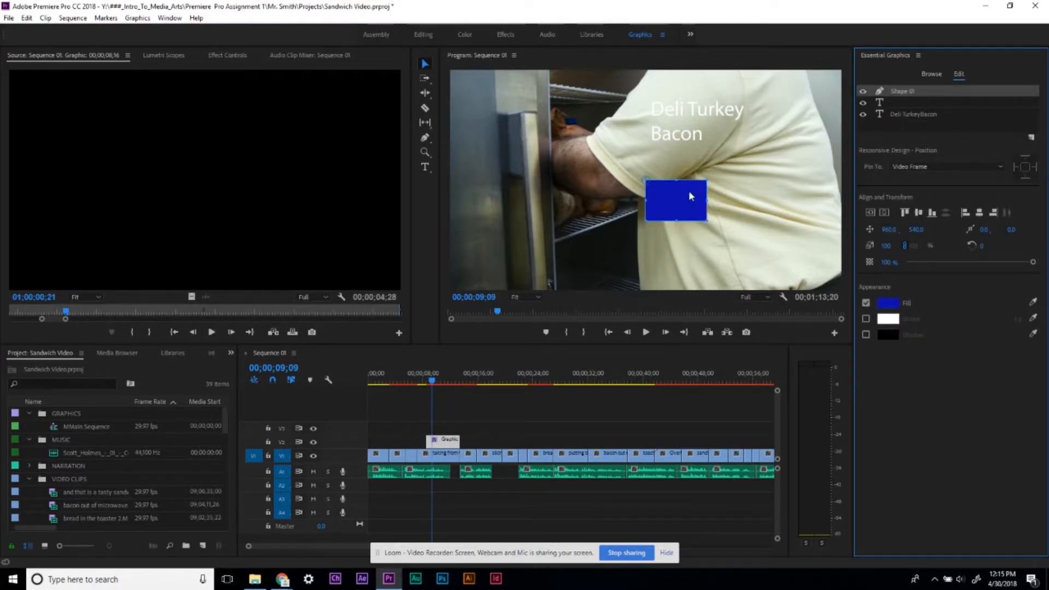
left_click_drag(708, 179, 799, 73)
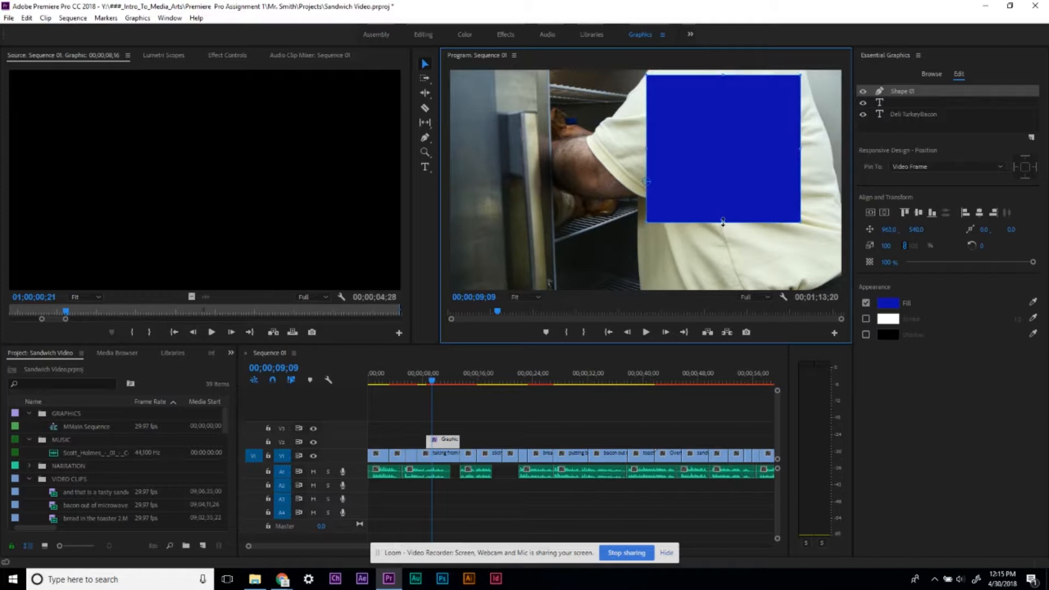
left_click_drag(719, 247, 722, 265)
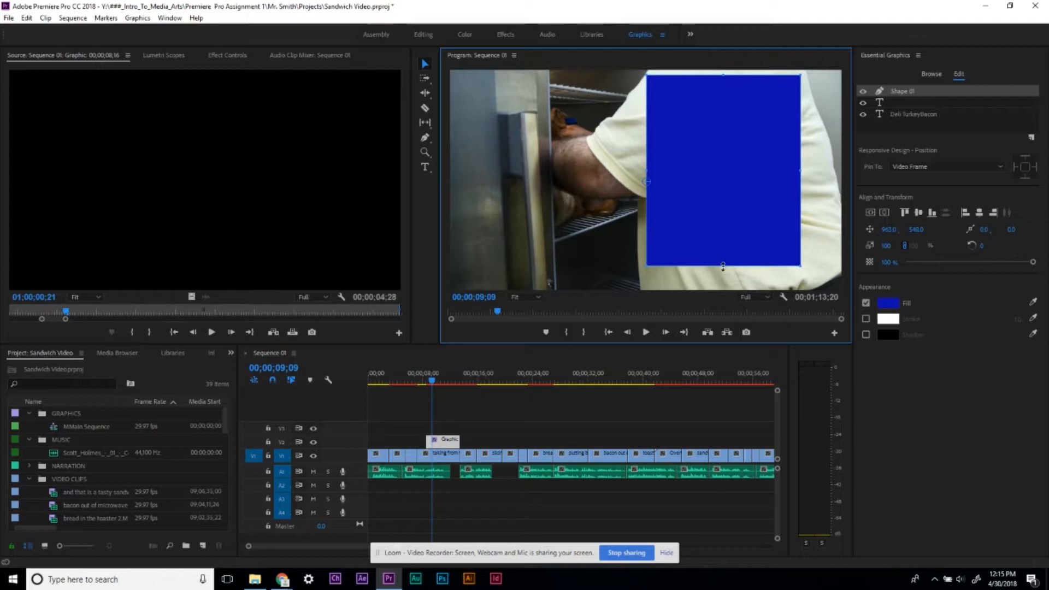
left_click_drag(724, 274, 724, 273)
- Move the rectangle layer beneath the text layers, keep its blue fill, and lower its opacity
left_click_drag(923, 94, 910, 114)
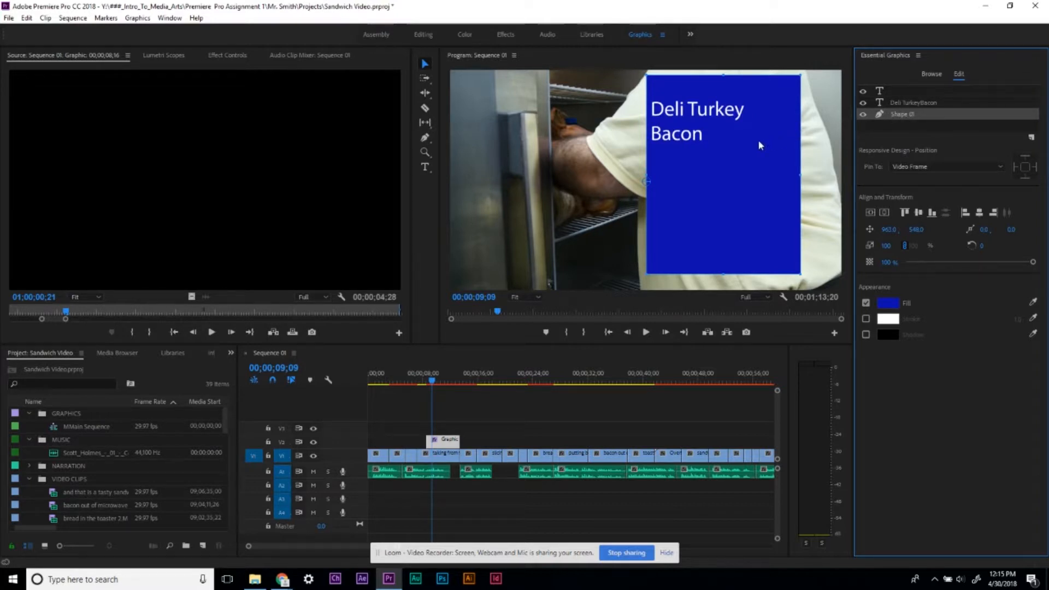
left_click(892, 307)
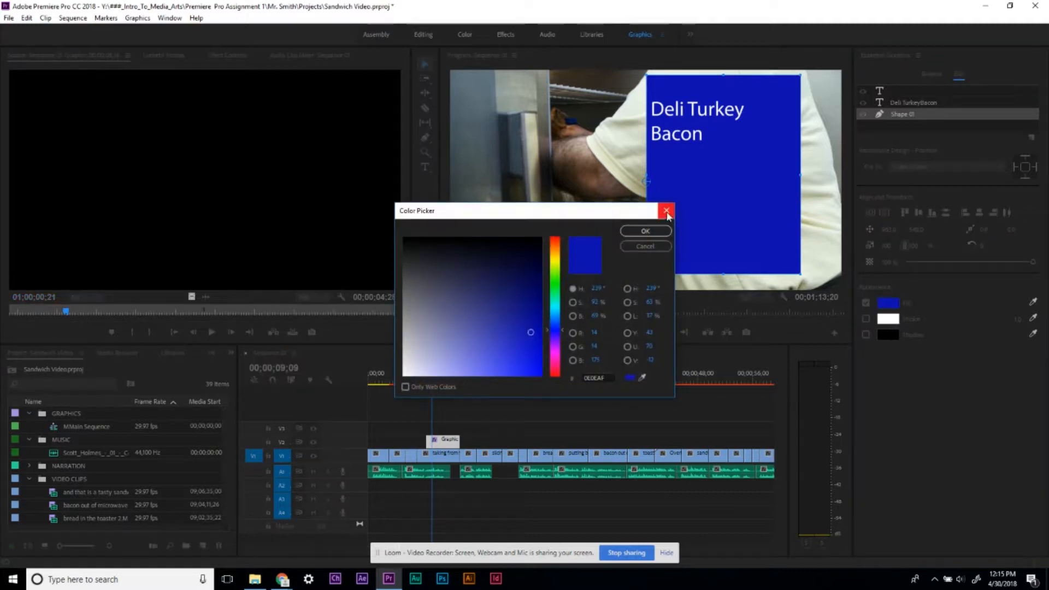
left_click(665, 208)
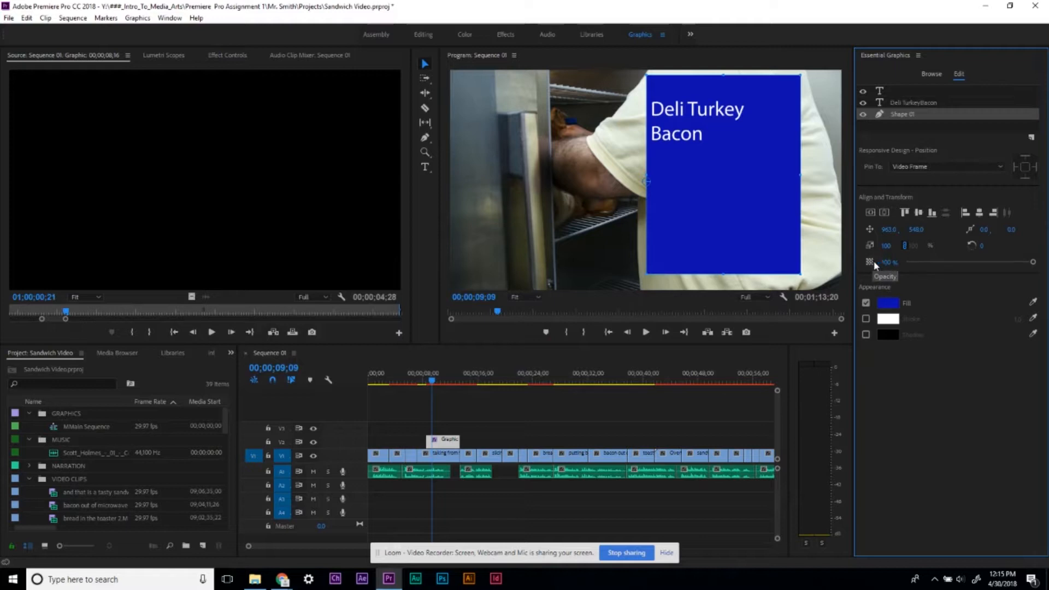
left_click_drag(1032, 262, 944, 263)
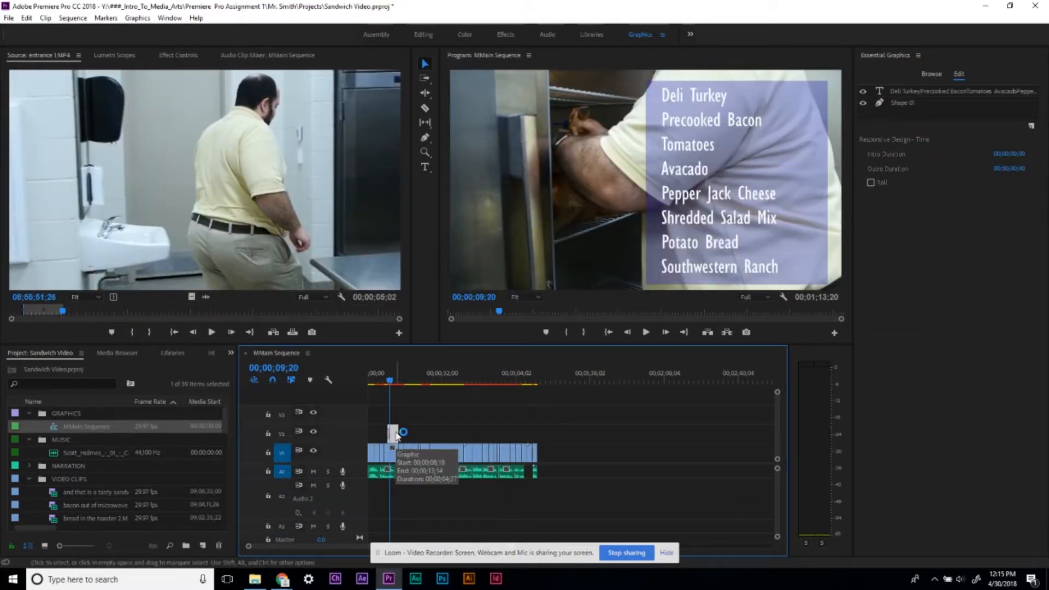
- Lay the Corporate Success music on track A2 from the start of MMain Sequence and split it at 00;01;18;27 with the Razor tool
key("Home")
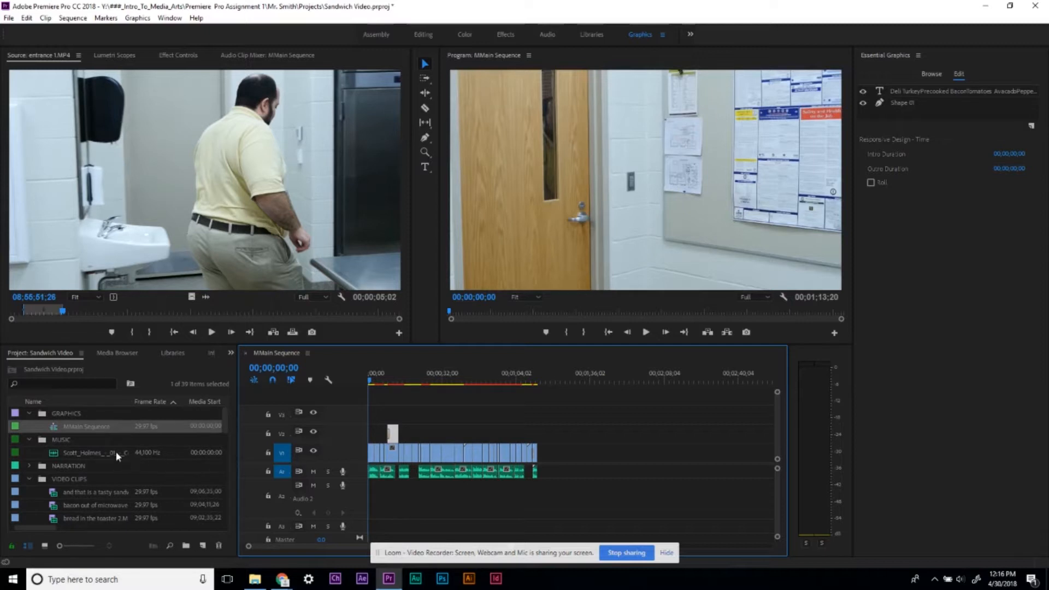
left_click_drag(101, 452, 372, 512)
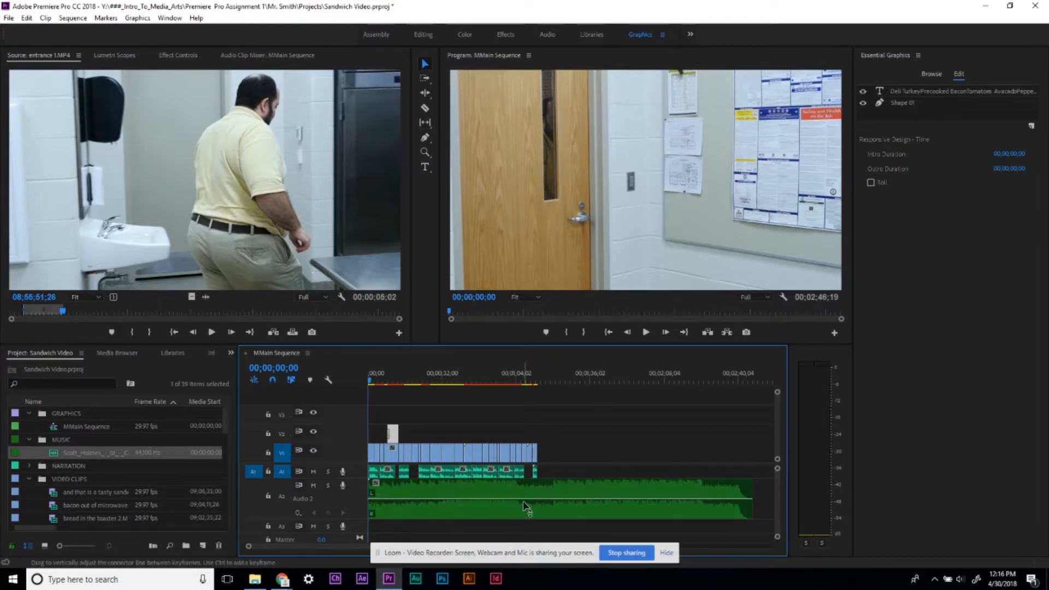
key("c")
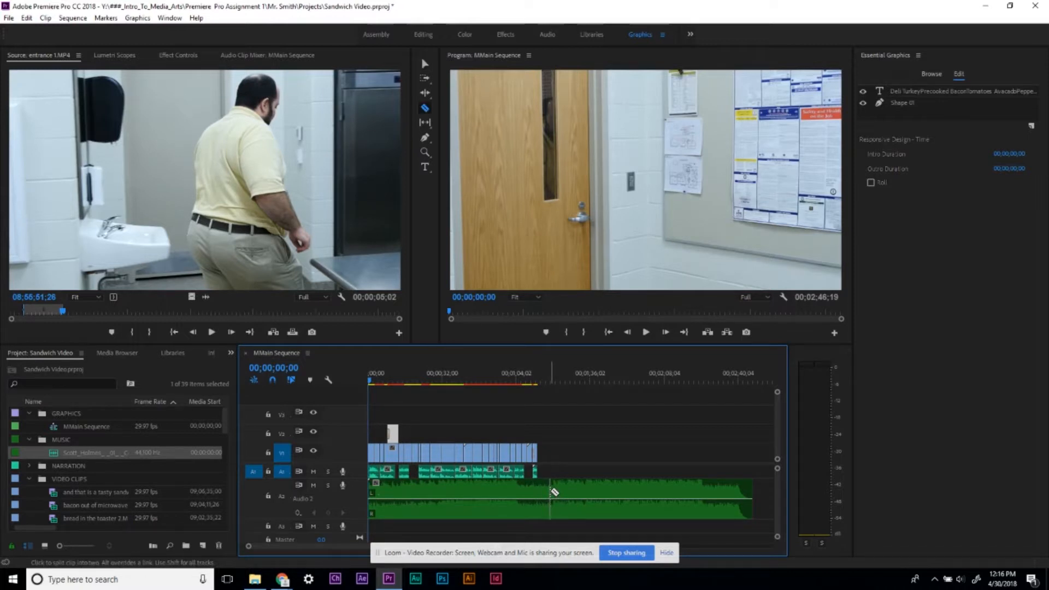
left_click(553, 492)
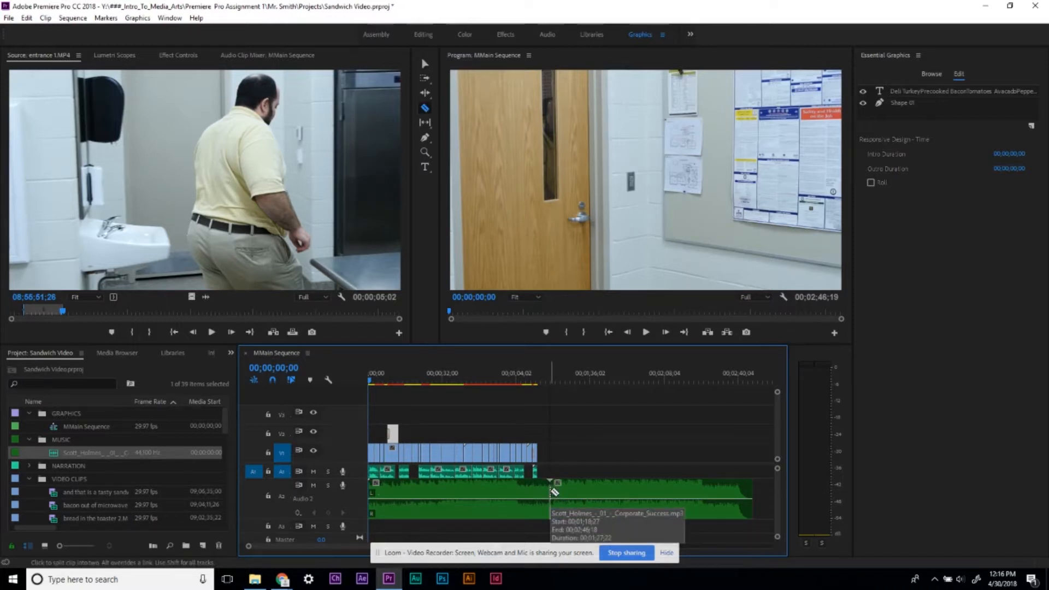
- Delete the music segment before the cut on track A2
key("v")
left_click(535, 491)
key("Delete")
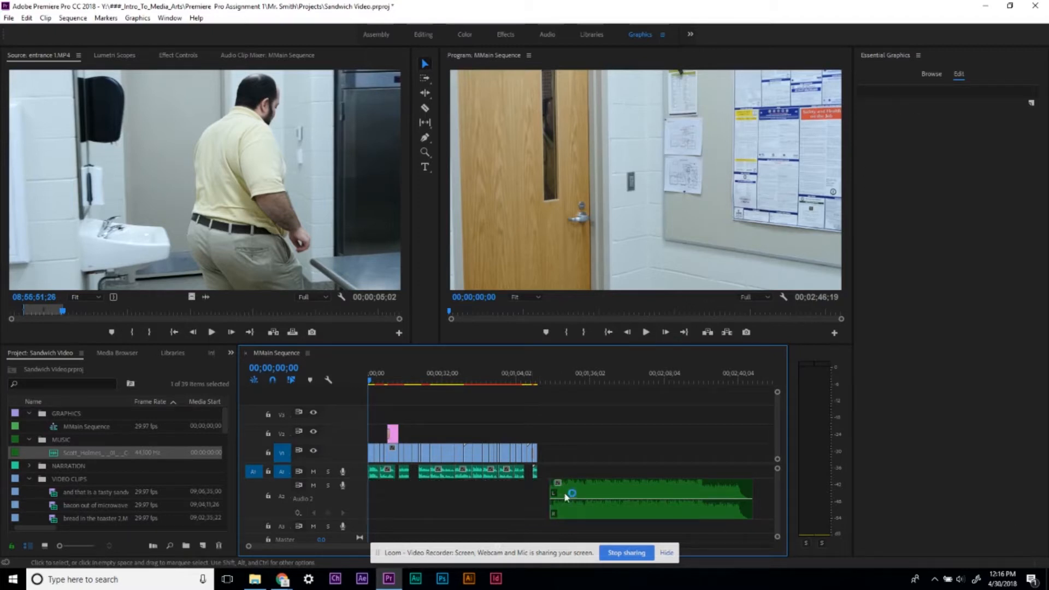
- Move the remaining music segment to the sequence start and trim its beginning so it ends together with the video
left_click(557, 493)
left_click_drag(557, 493, 393, 505)
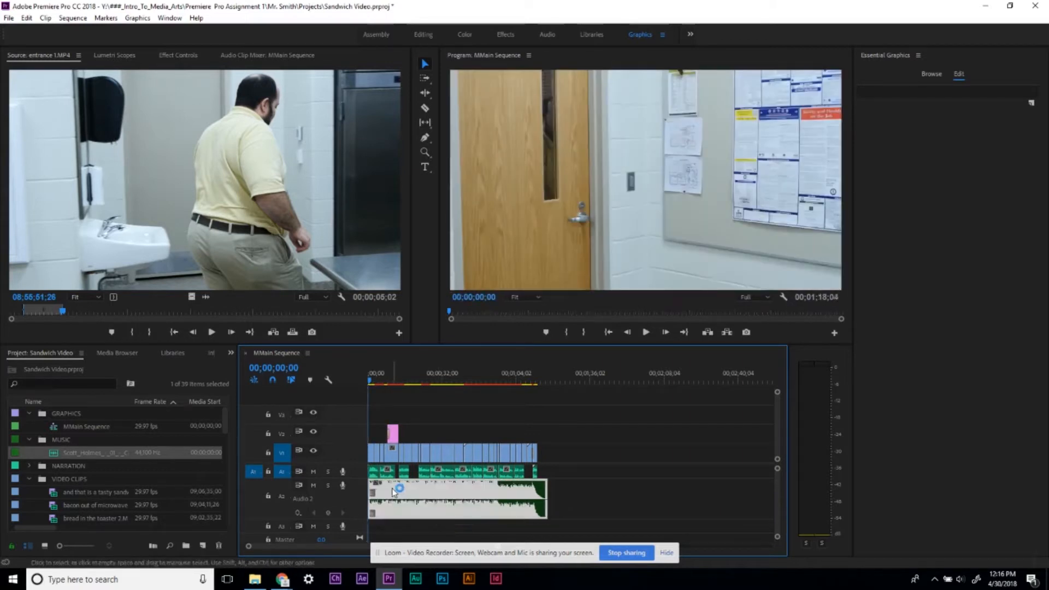
left_click_drag(372, 493, 394, 493)
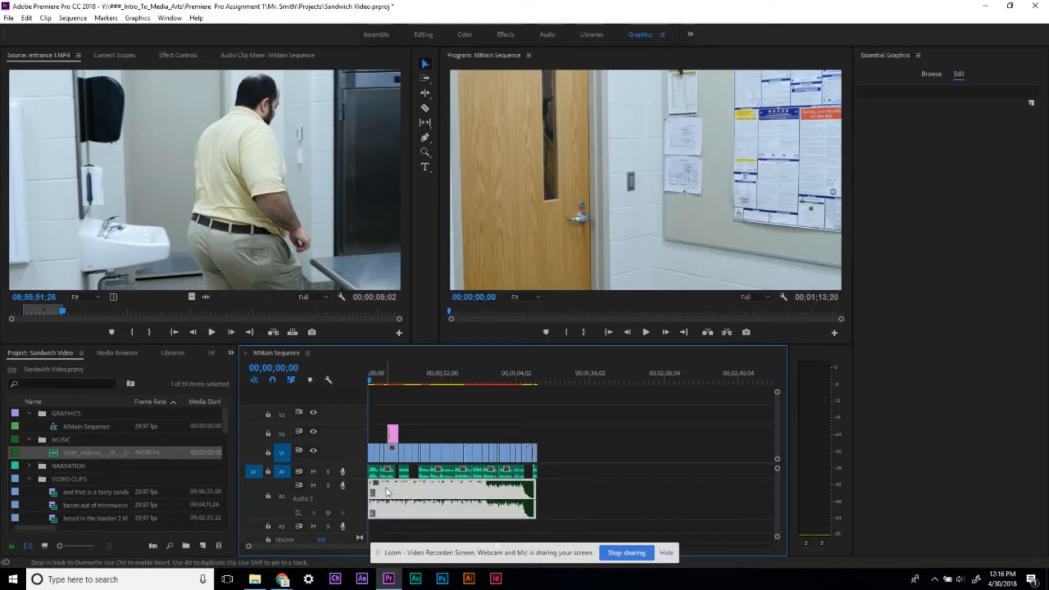
- Lower the volume of the music clip on track A2, playing the sequence from the start to check the sound
key("space")
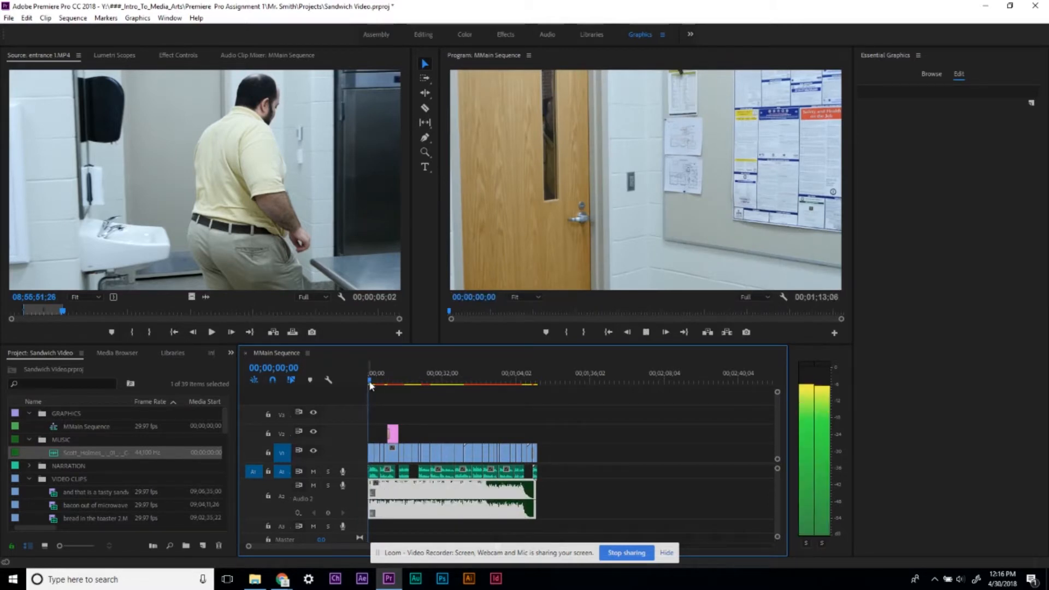
key("space")
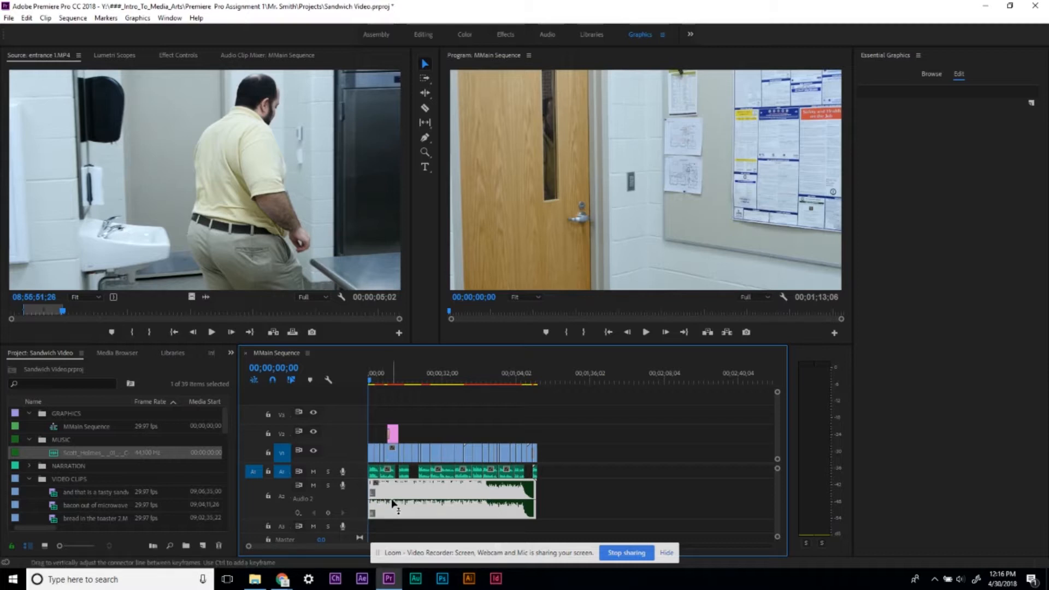
left_click_drag(393, 503, 393, 512)
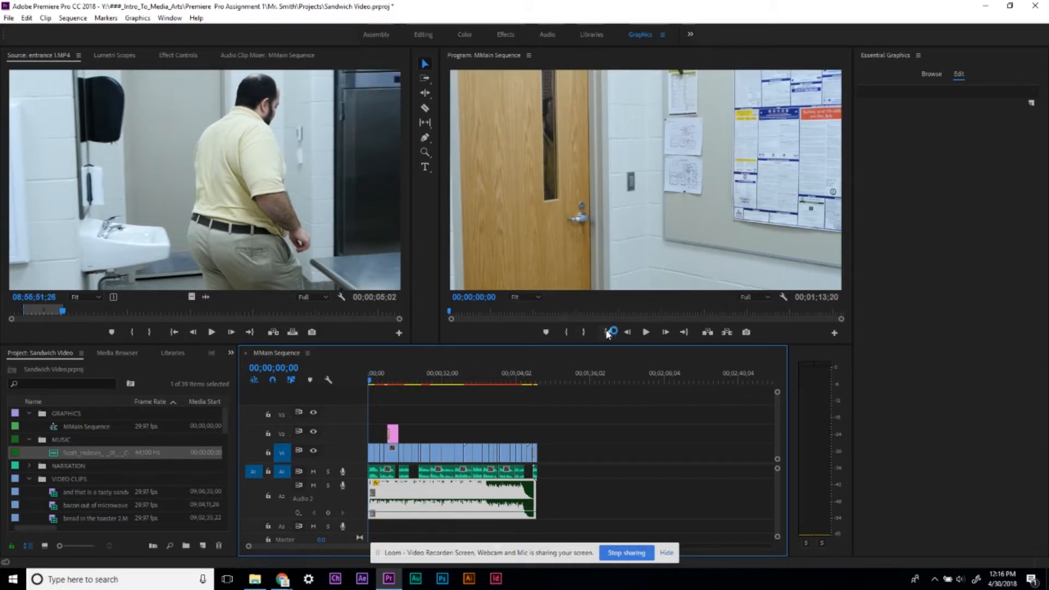
left_click(642, 336)
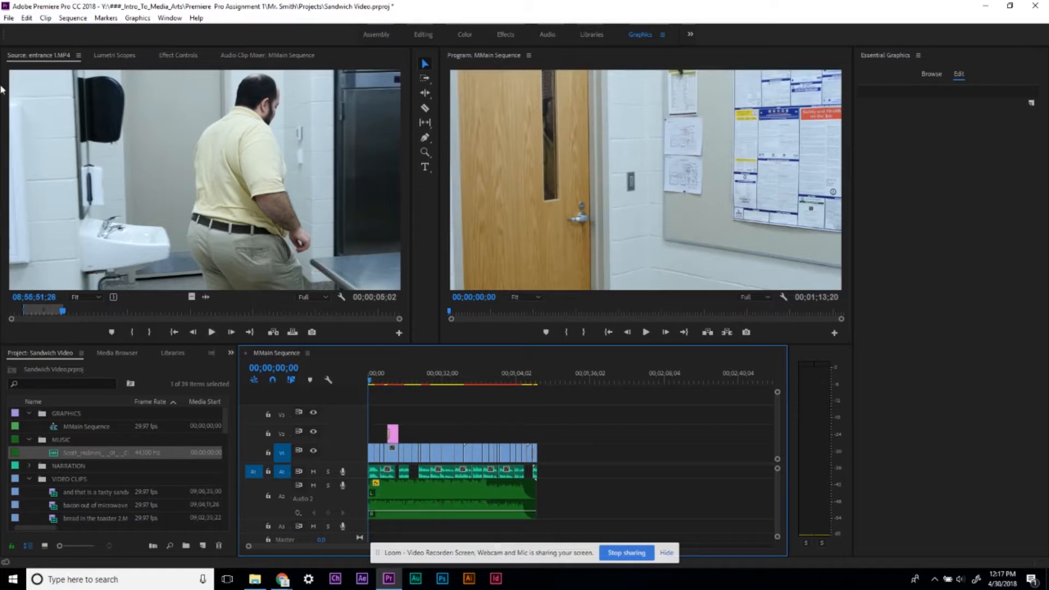
- Open the media export settings for MMain Sequence and choose the YouTube 1080p HD preset
left_click(8, 17)
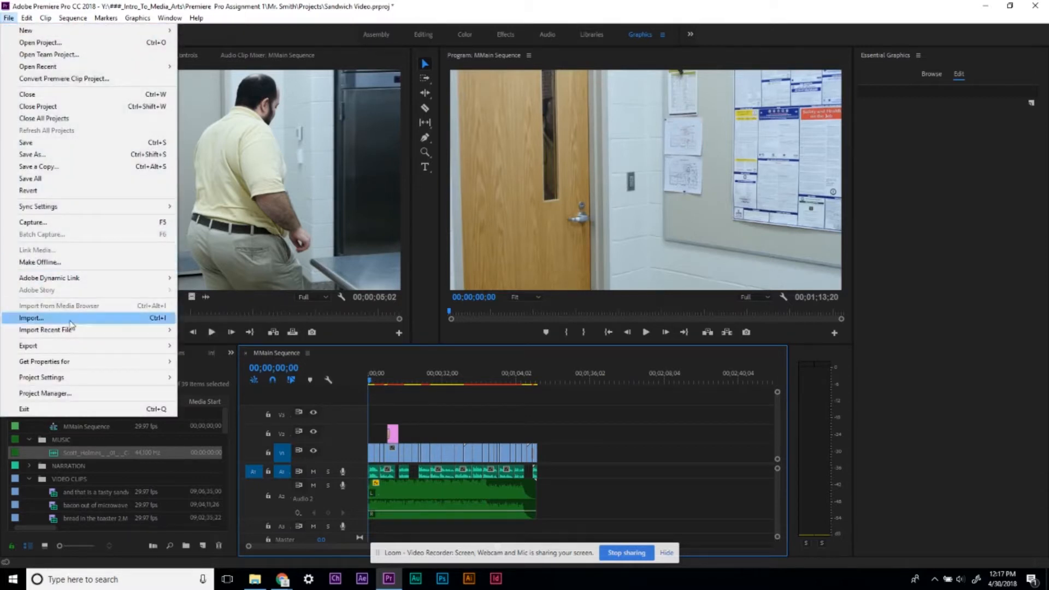
mouse_move(117, 350)
left_click(228, 348)
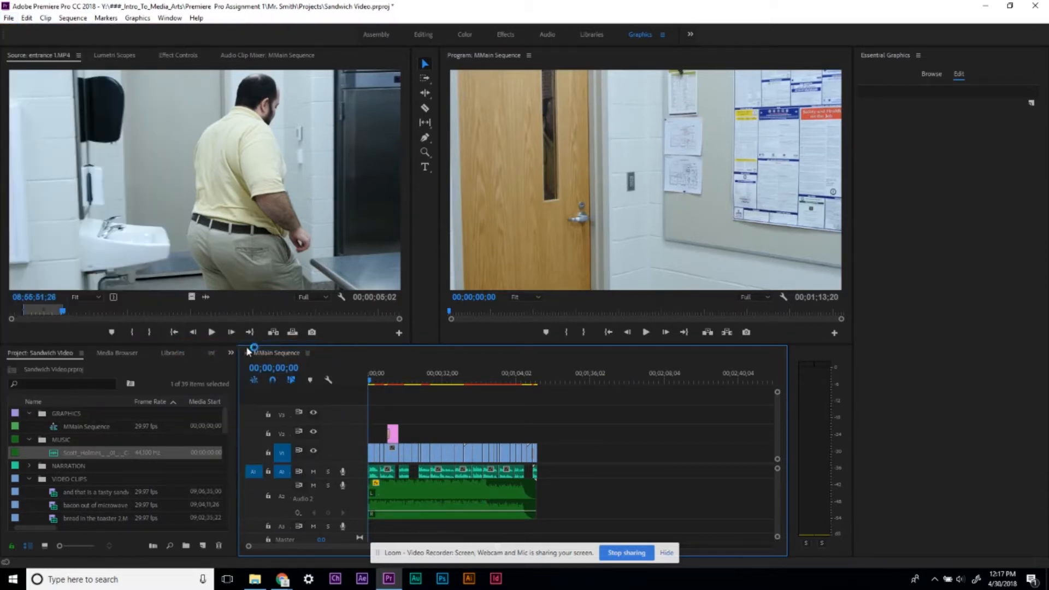
left_click(687, 135)
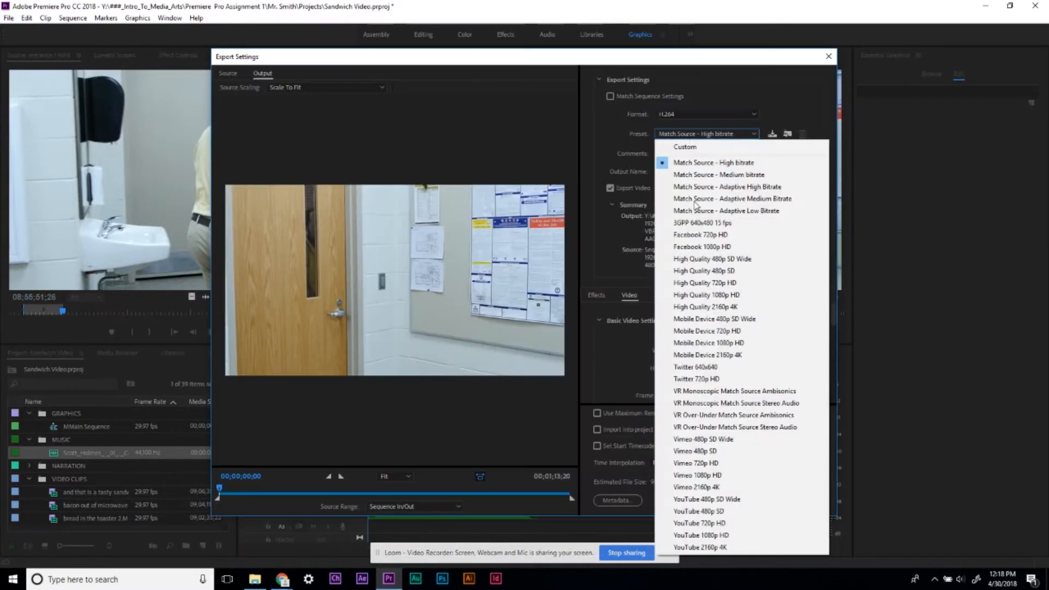
left_click(698, 535)
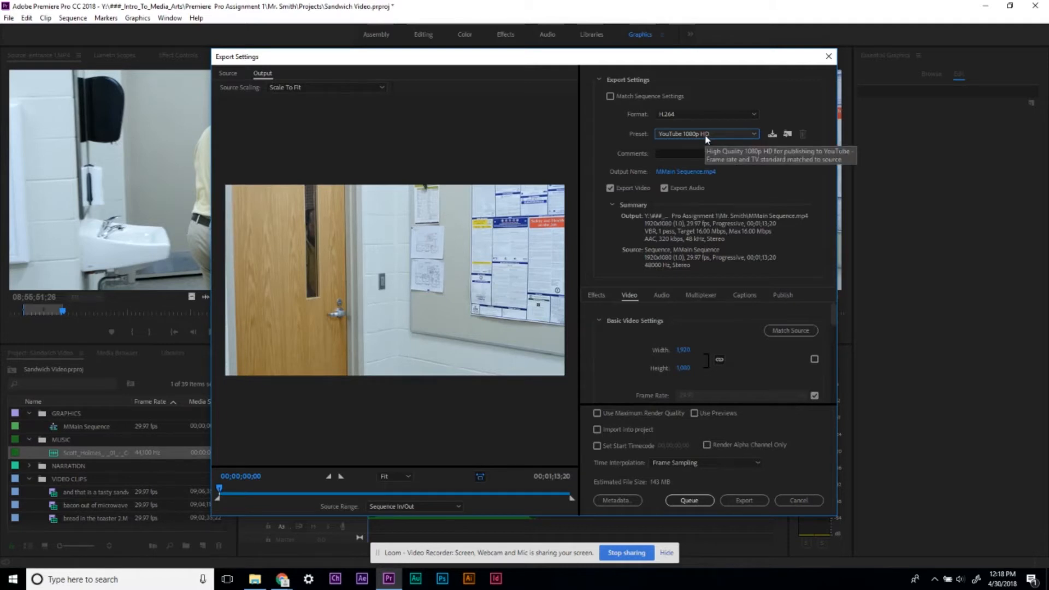
- Name the output file Sandwich Video and save it in the personal Premiere Video folder under ### Video Studio Fundamentals
left_click(693, 172)
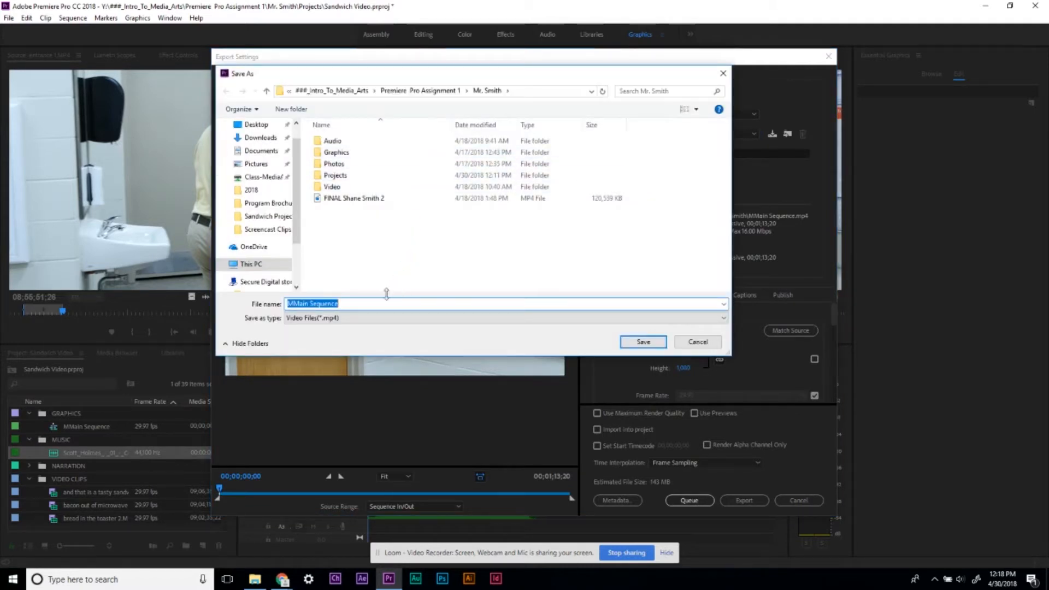
left_click(355, 91)
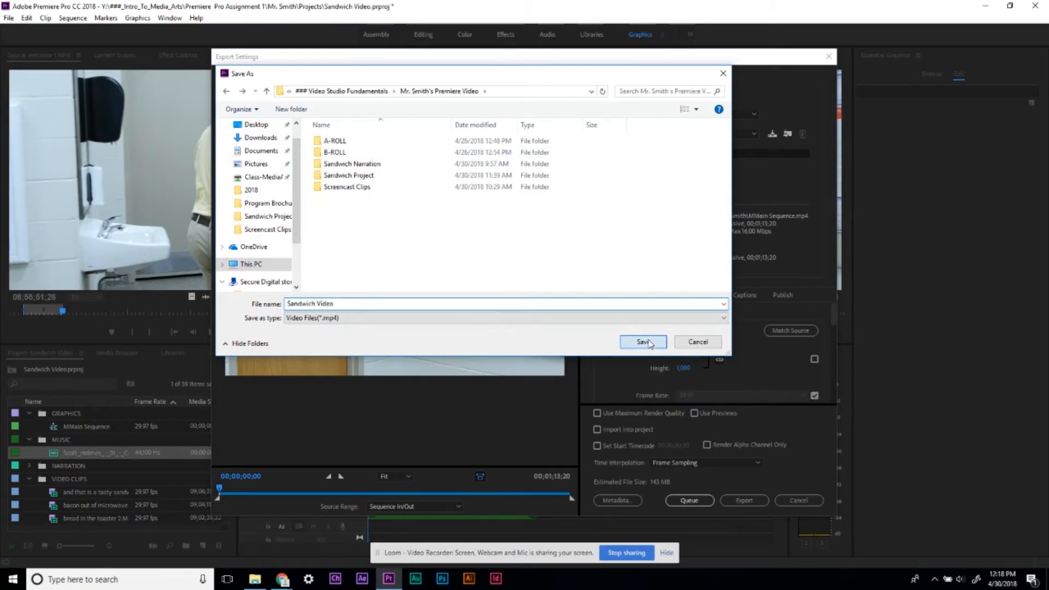
left_click(643, 341)
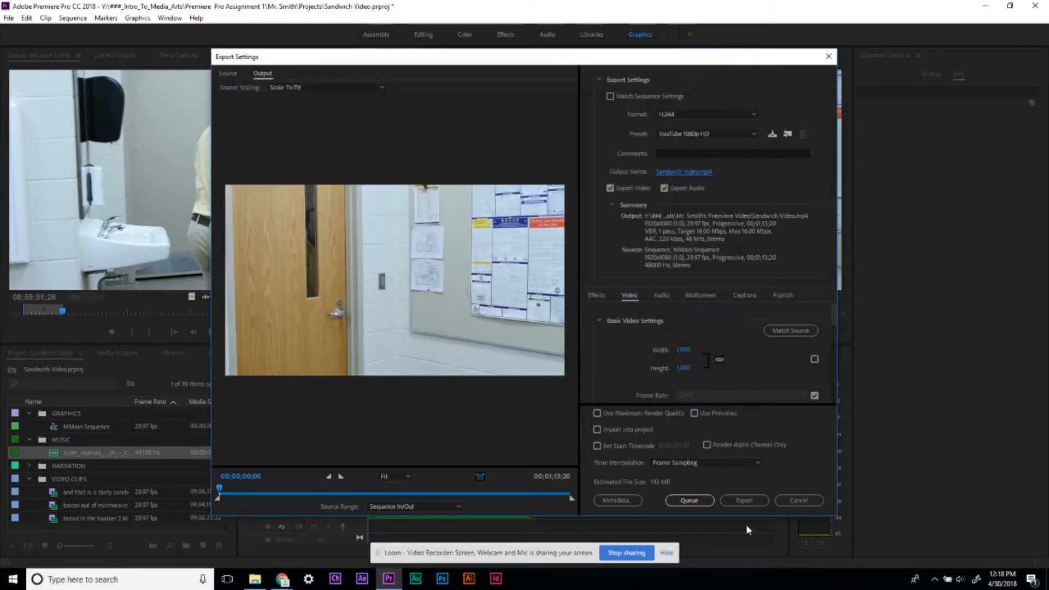
- Set the export source range to Entire Sequence and start the export
left_click(365, 507)
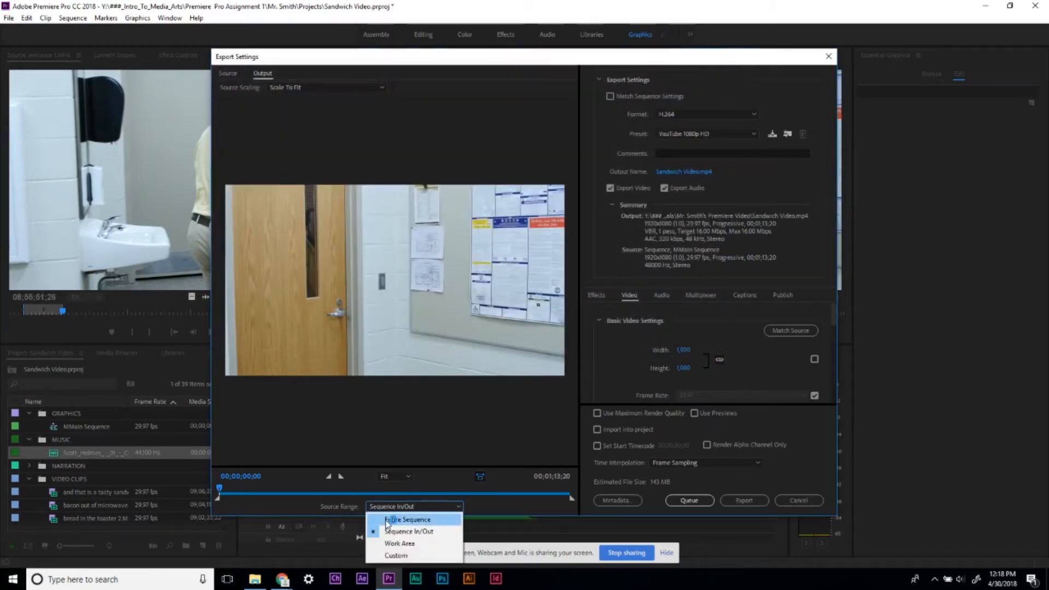
left_click(396, 516)
left_click(746, 497)
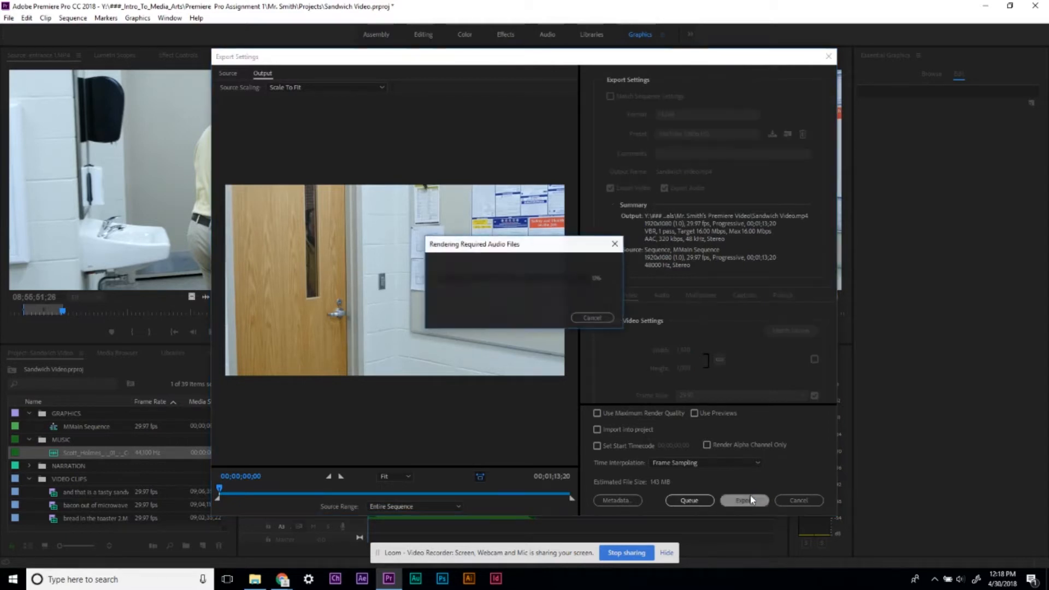